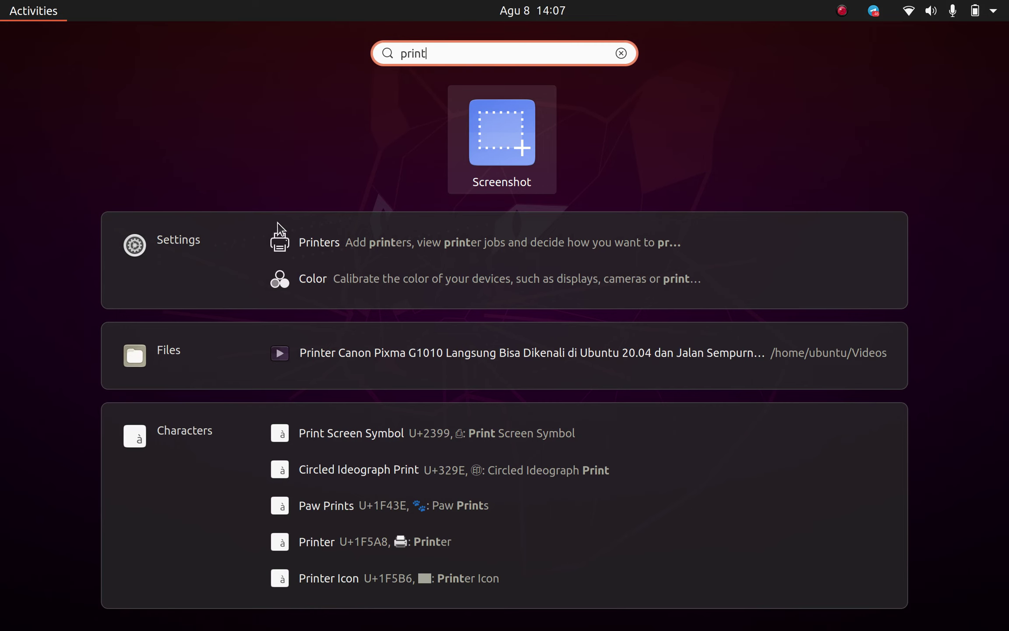
- Remove the G1010-series printer in the Printers settings, dismiss the deletion notice and close Settings
{"action": "left_click", "coordinate": [284, 239]}
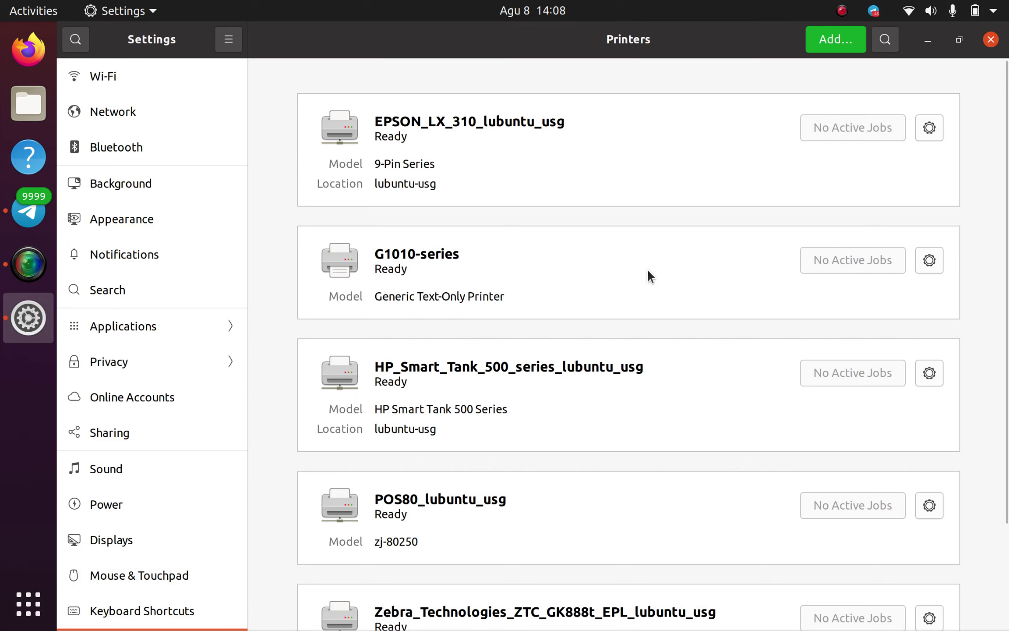
{"action": "left_click", "coordinate": [929, 260]}
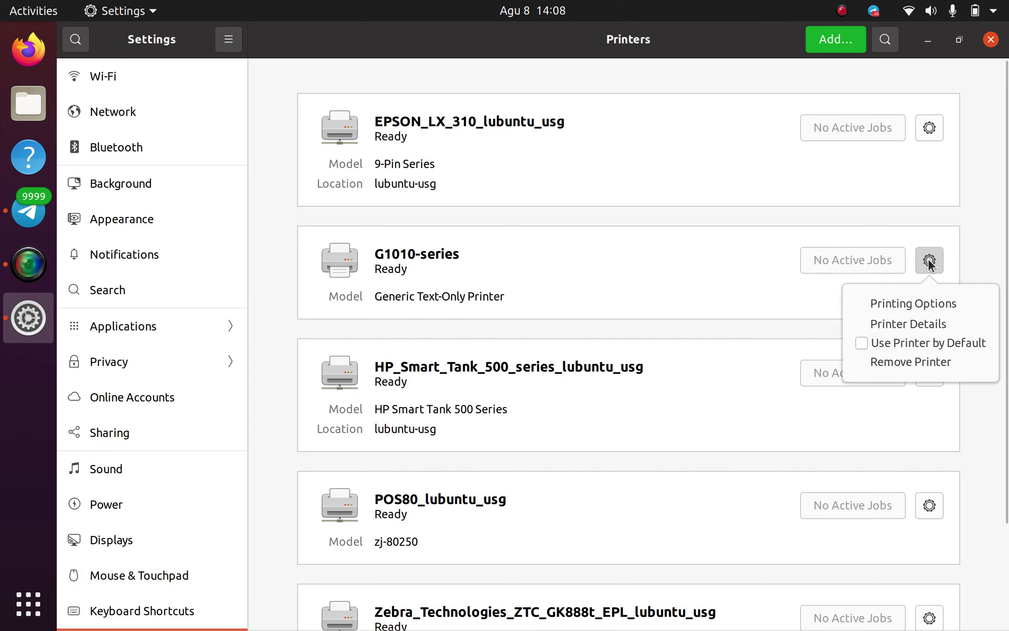
{"action": "left_click", "coordinate": [901, 362]}
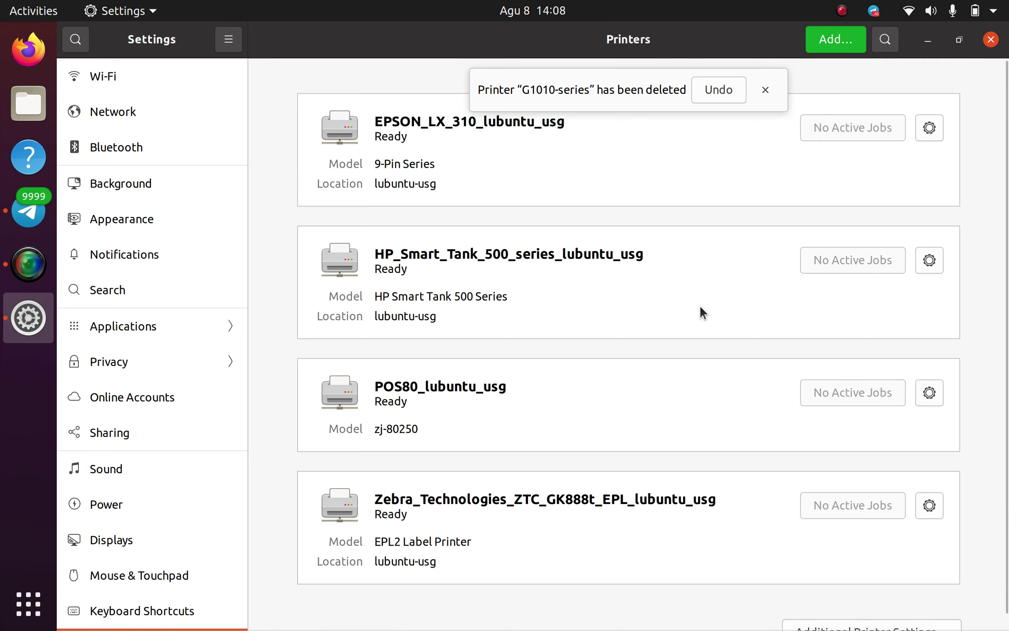
{"action": "left_click", "coordinate": [765, 90]}
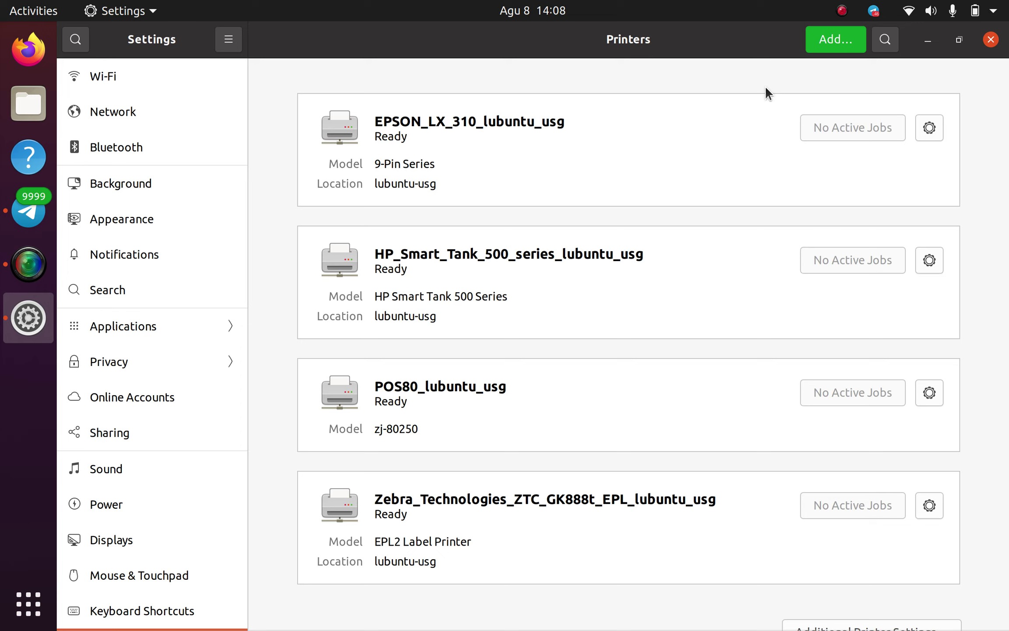
{"action": "scroll", "coordinate": [772, 235], "scroll_direction": "down", "scroll_amount": 1}
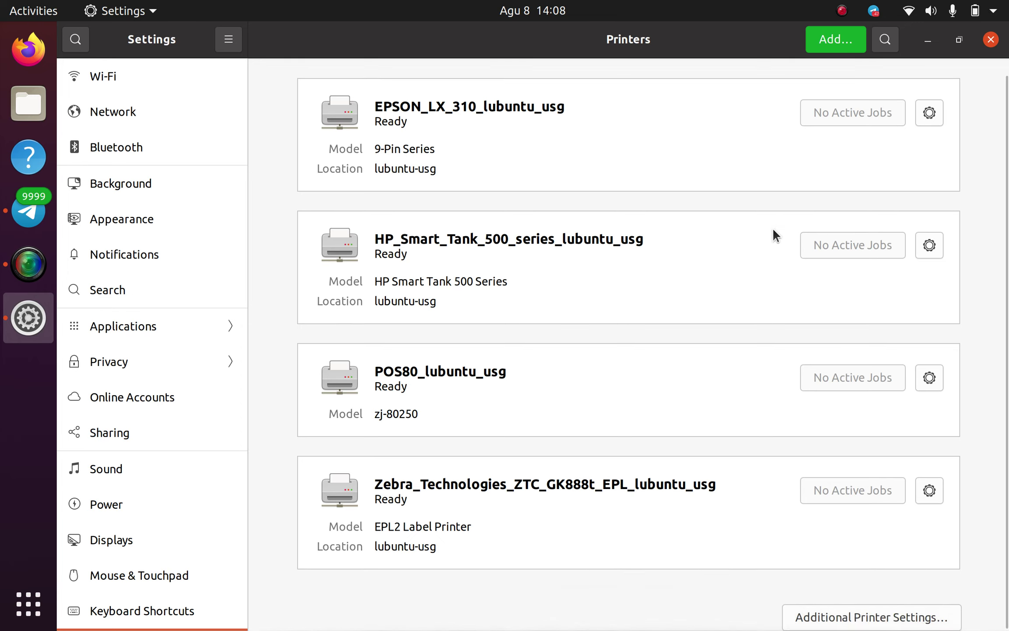
{"action": "scroll", "coordinate": [772, 231], "scroll_direction": "up", "scroll_amount": 1}
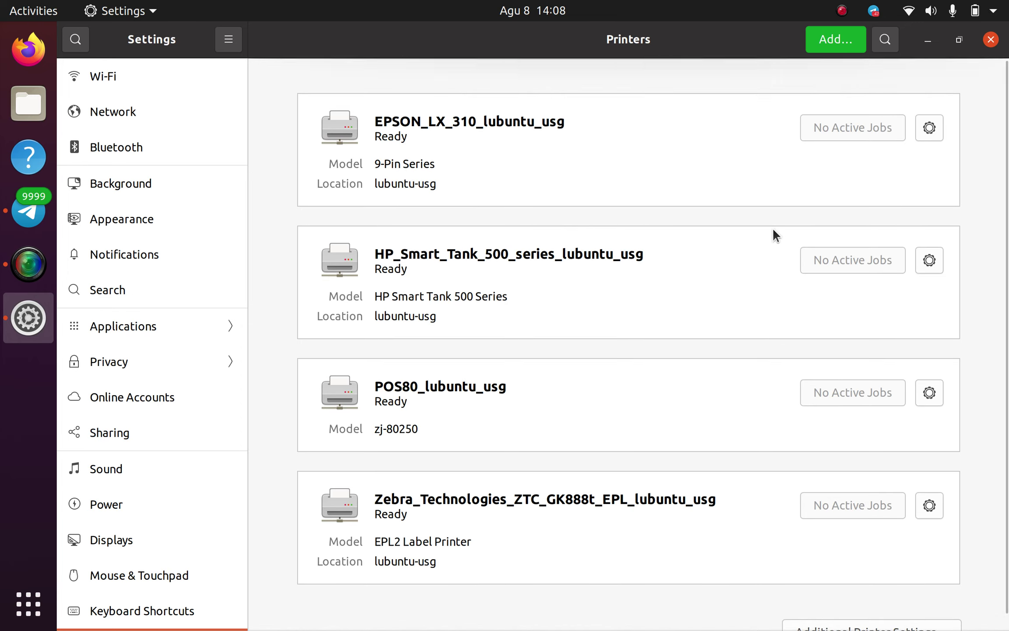
{"action": "left_click", "coordinate": [991, 41]}
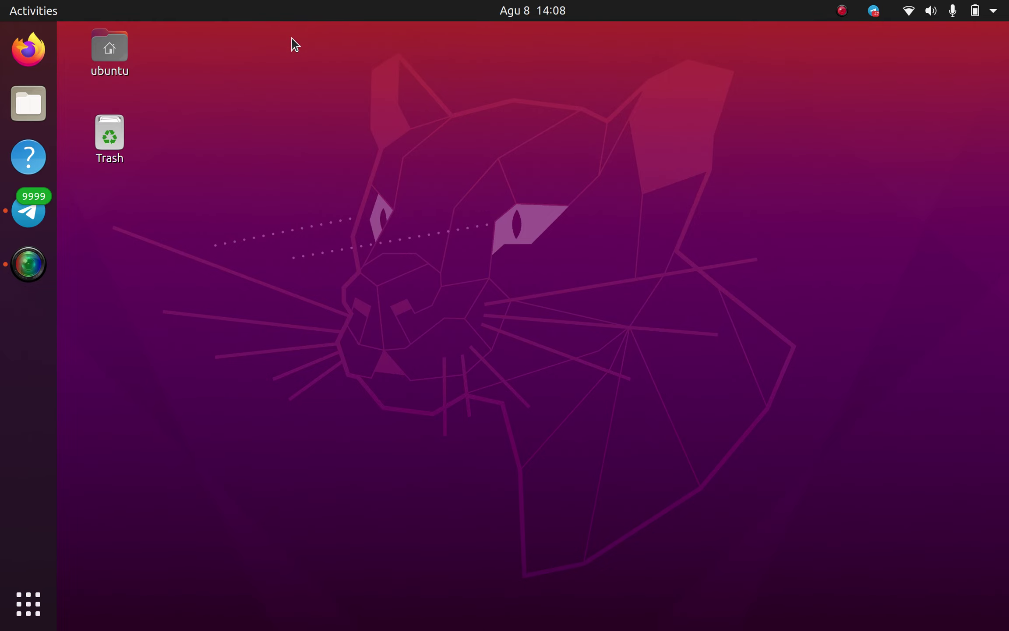
- Search the system for "pri", reopen the Printers settings and dismiss the G1010-series notification
{"action": "left_click", "coordinate": [33, 17]}
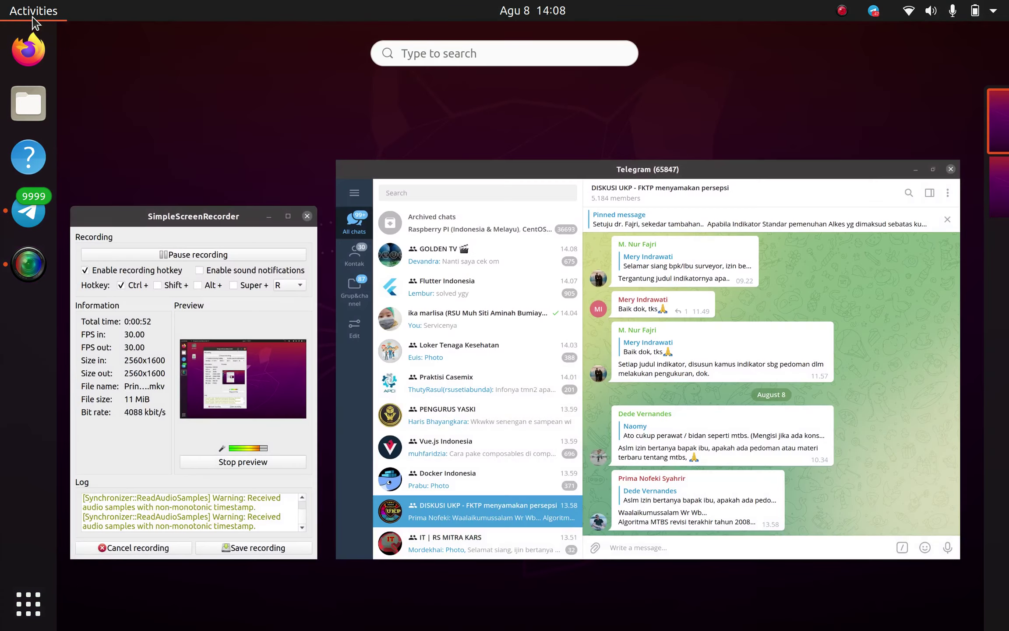
{"action": "type", "text": "pri"}
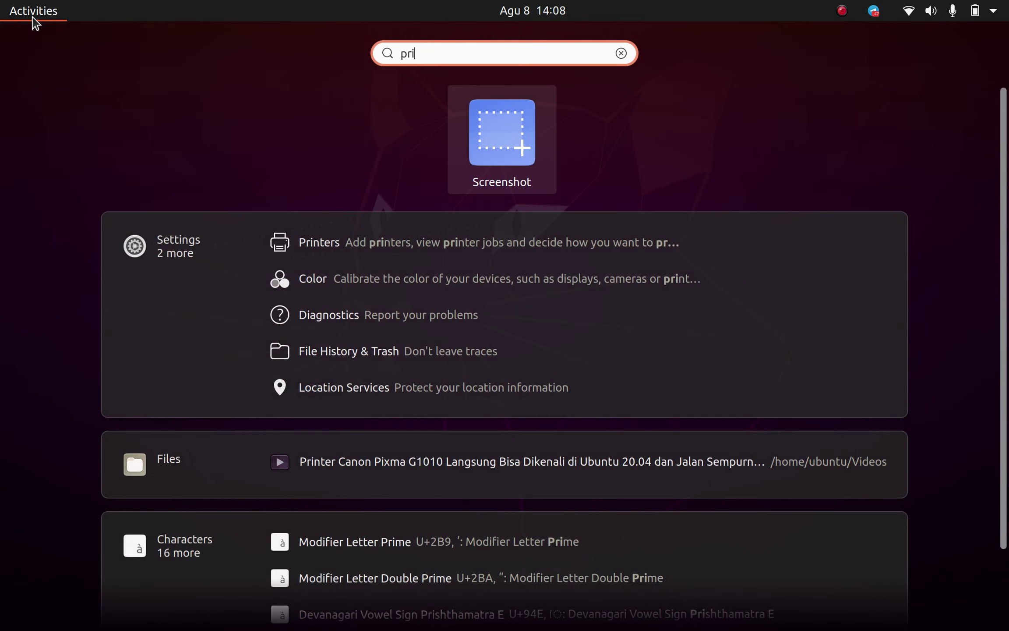
{"action": "left_click", "coordinate": [303, 244]}
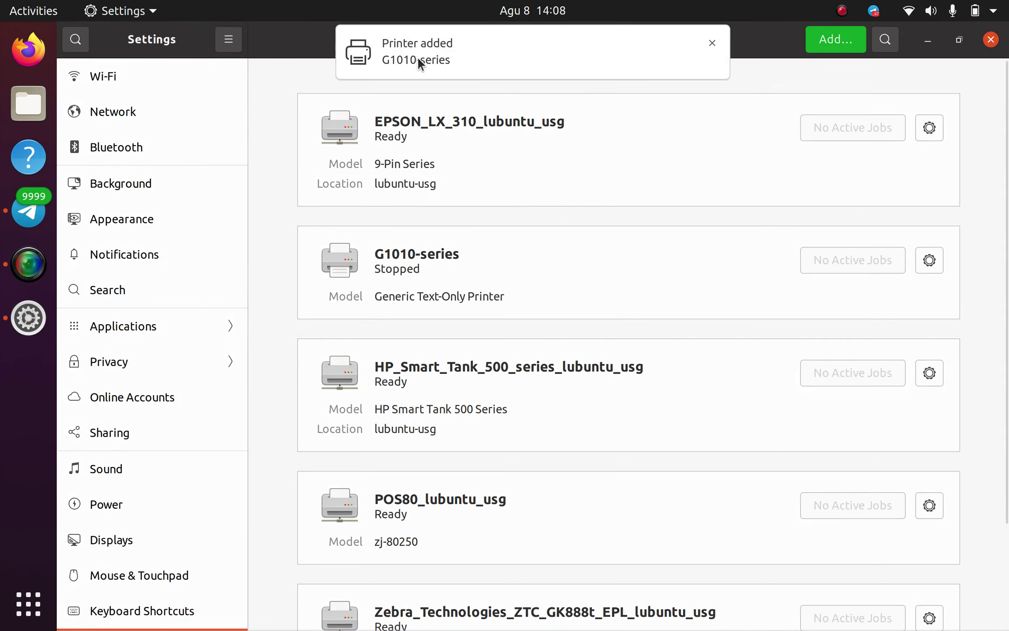
{"action": "left_click", "coordinate": [424, 62]}
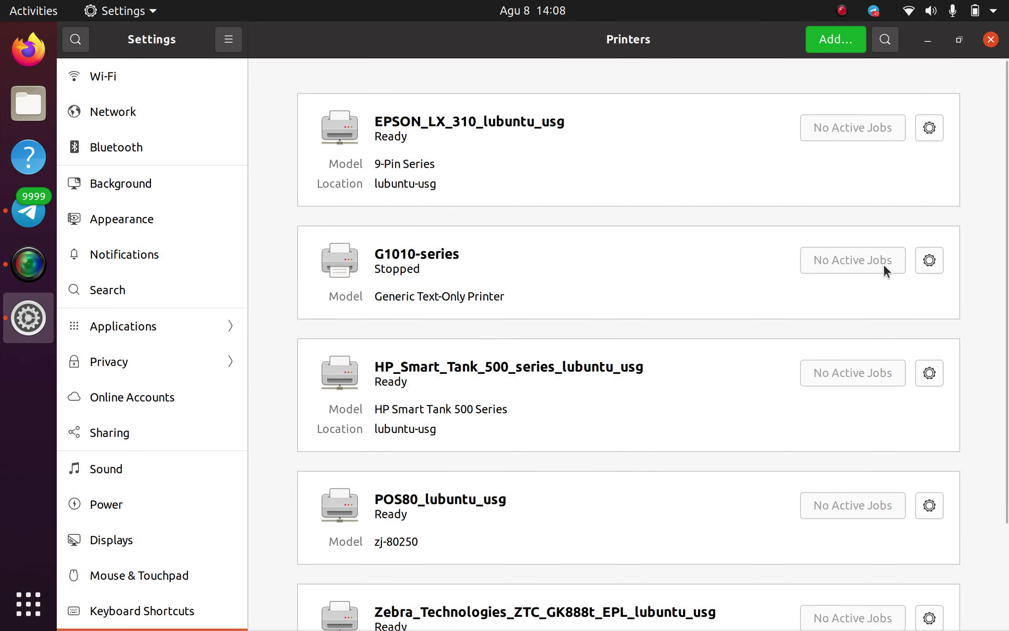
- Examine the page setup, installable and advanced printing options of the G1010-series printer, leaving them as they are
{"action": "left_click", "coordinate": [928, 260]}
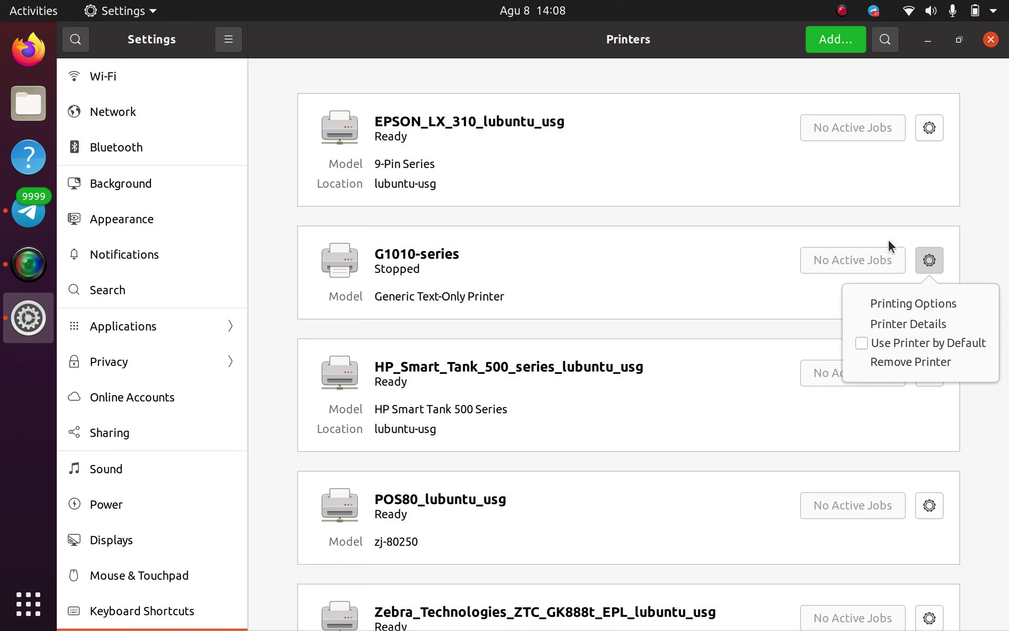
{"action": "left_click", "coordinate": [898, 302]}
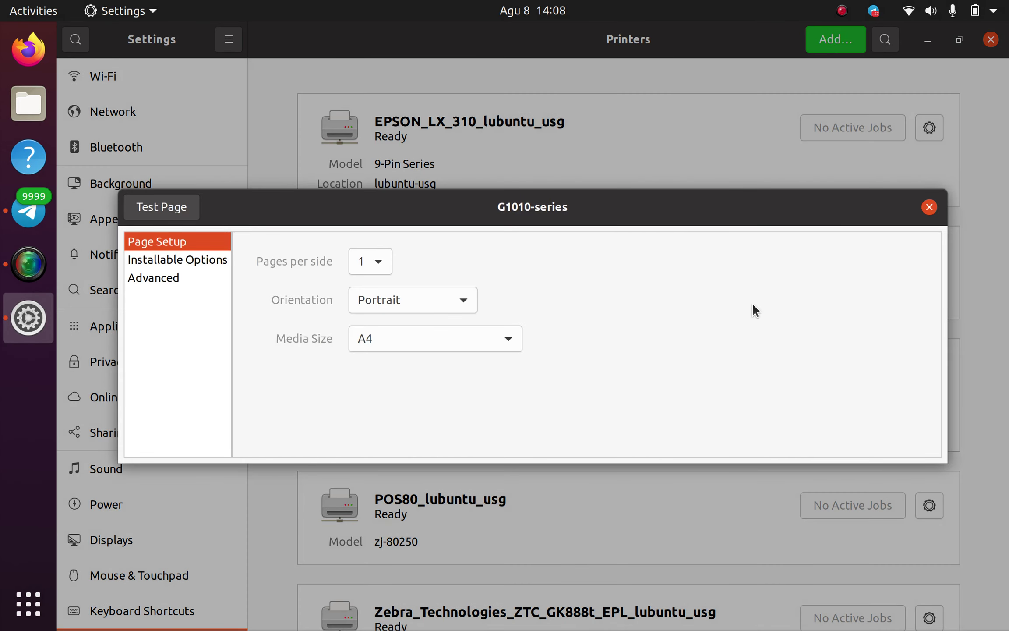
{"action": "left_click", "coordinate": [201, 262]}
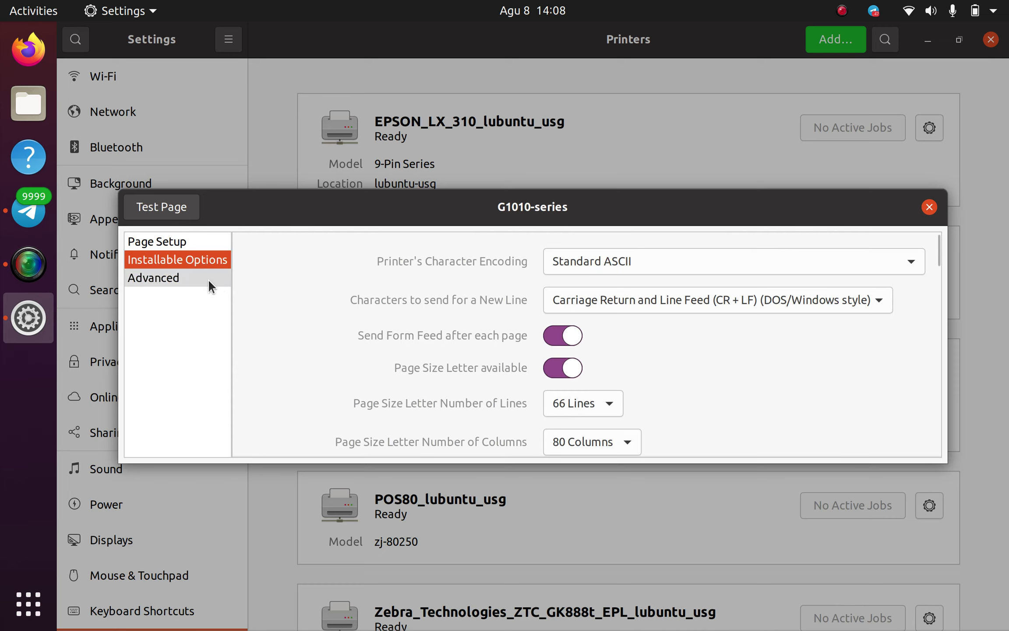
{"action": "left_click", "coordinate": [209, 279]}
{"action": "scroll", "coordinate": [293, 317], "scroll_direction": "down", "scroll_amount": 2}
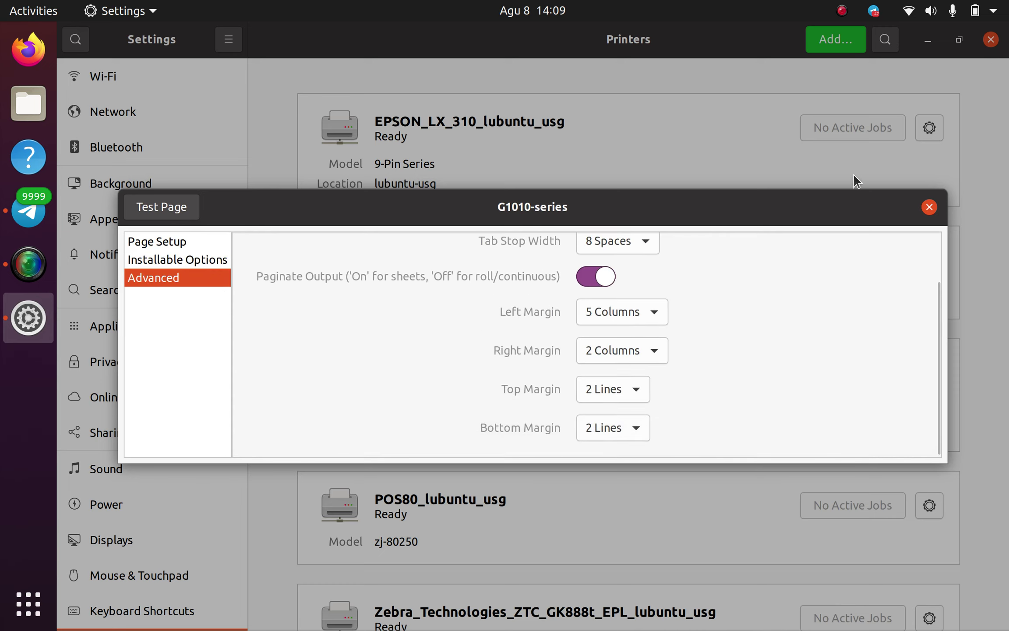
{"action": "left_click", "coordinate": [929, 205]}
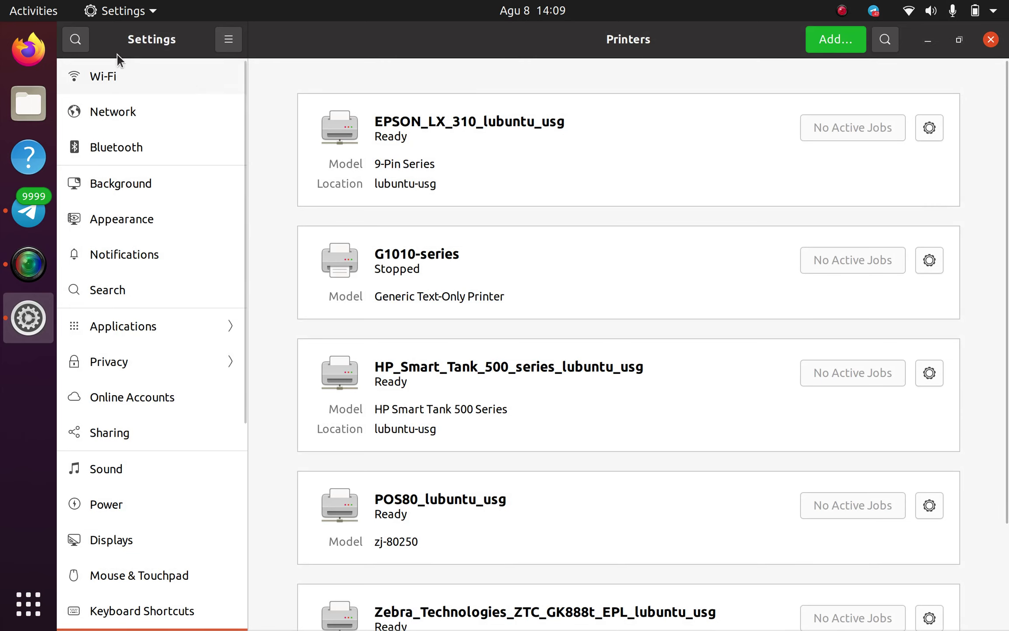
- Search the system for "libreoffice" and leave the search
{"action": "left_click", "coordinate": [44, 12]}
{"action": "type", "text": "lib"}
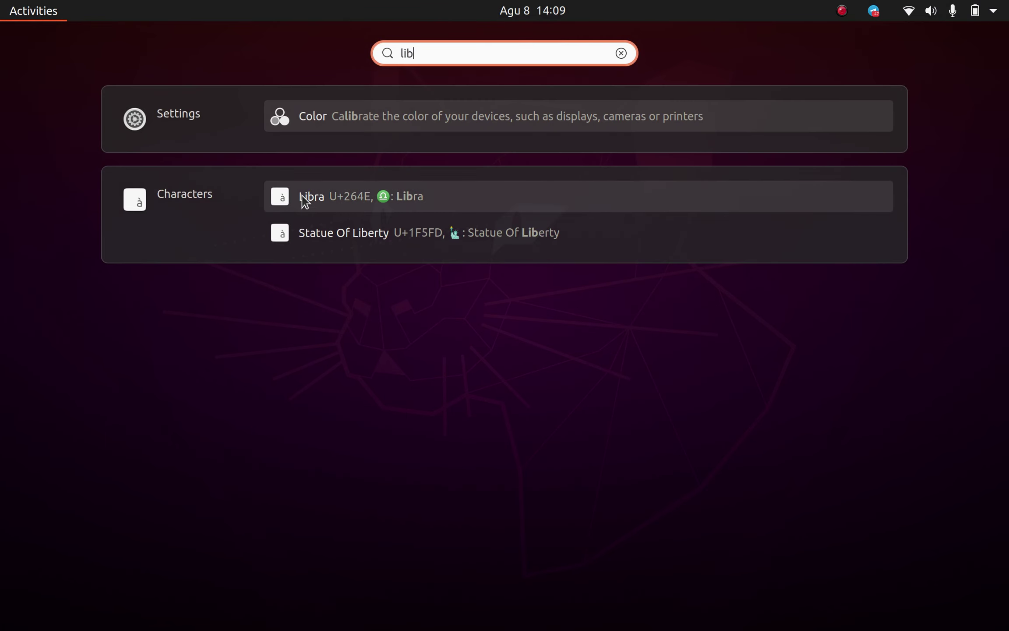
{"action": "type", "text": "re"}
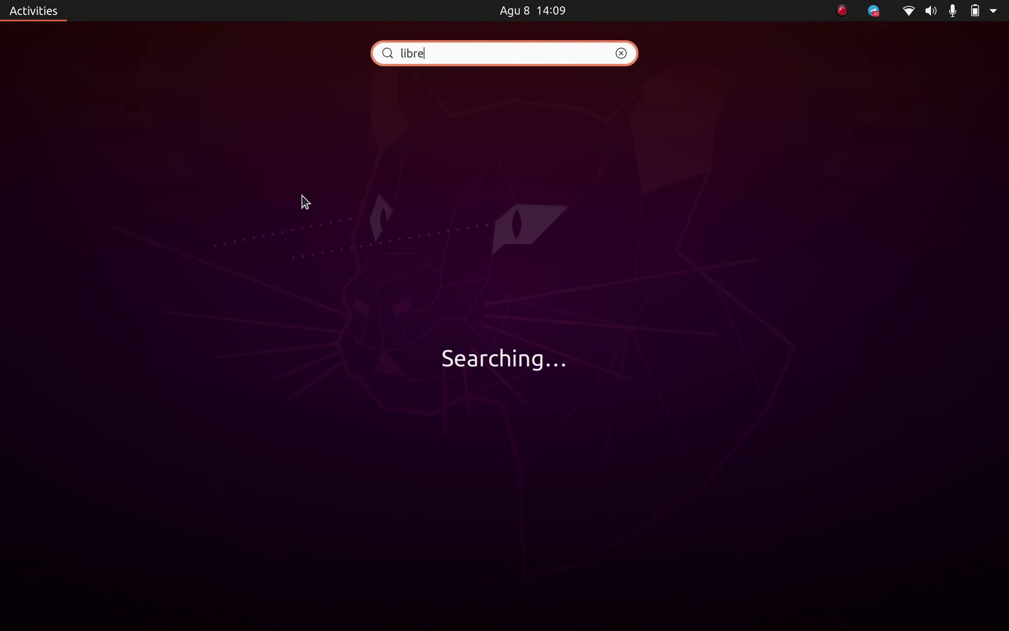
{"action": "type", "text": "office"}
{"action": "left_click", "coordinate": [56, 18]}
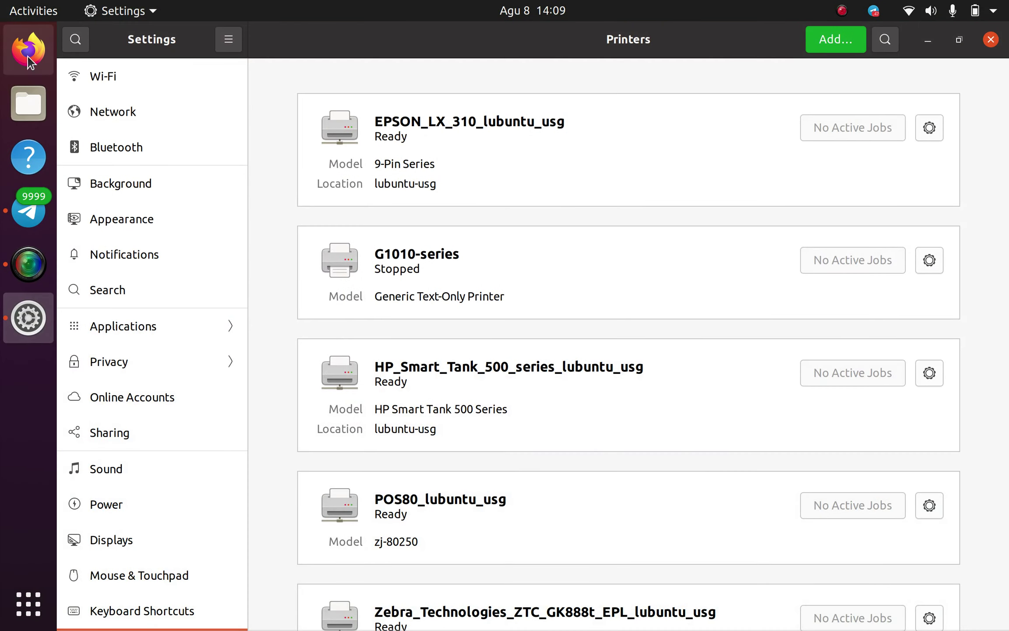
- Switch to Firefox and load the debian.org website
{"action": "left_click", "coordinate": [28, 104]}
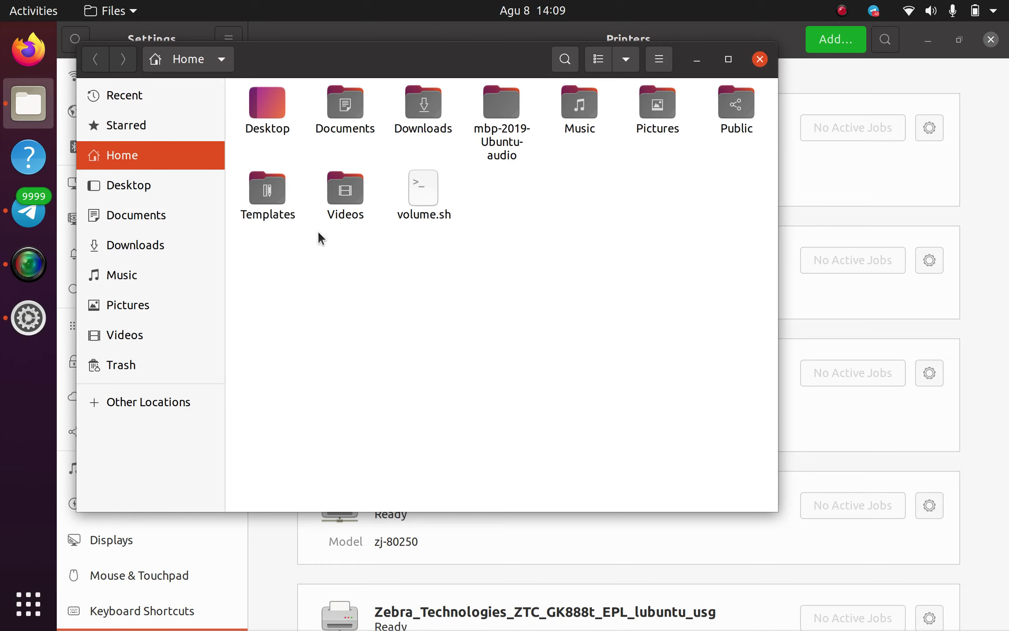
{"action": "left_click", "coordinate": [28, 49]}
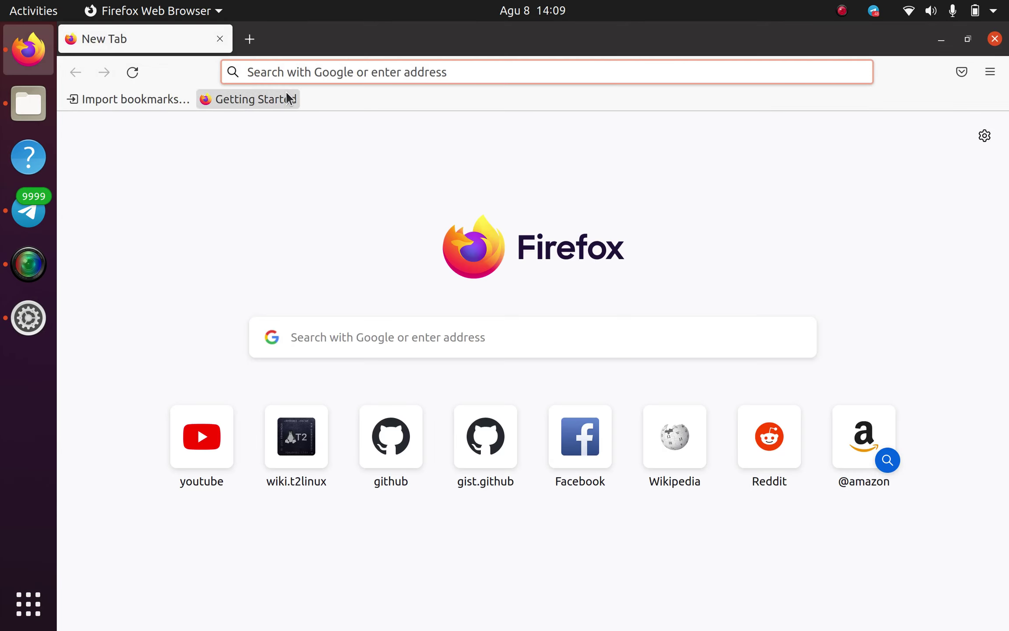
{"action": "type", "text": "debian.org"}
{"action": "key", "text": "Return"}
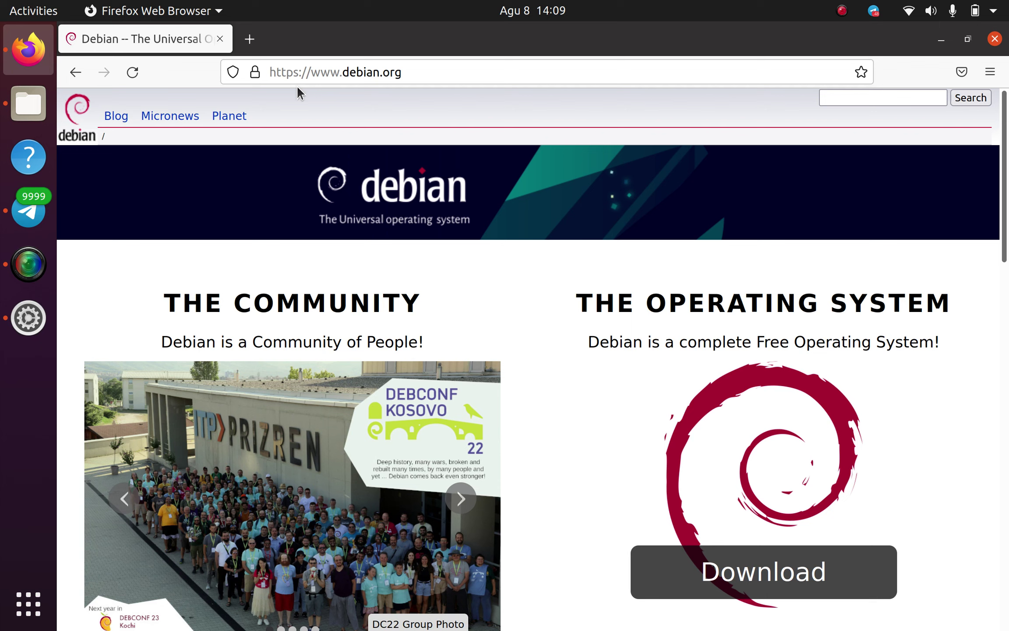
- Start printing the Debian home page and choose G1010-series as the print destination
{"action": "left_click", "coordinate": [991, 73]}
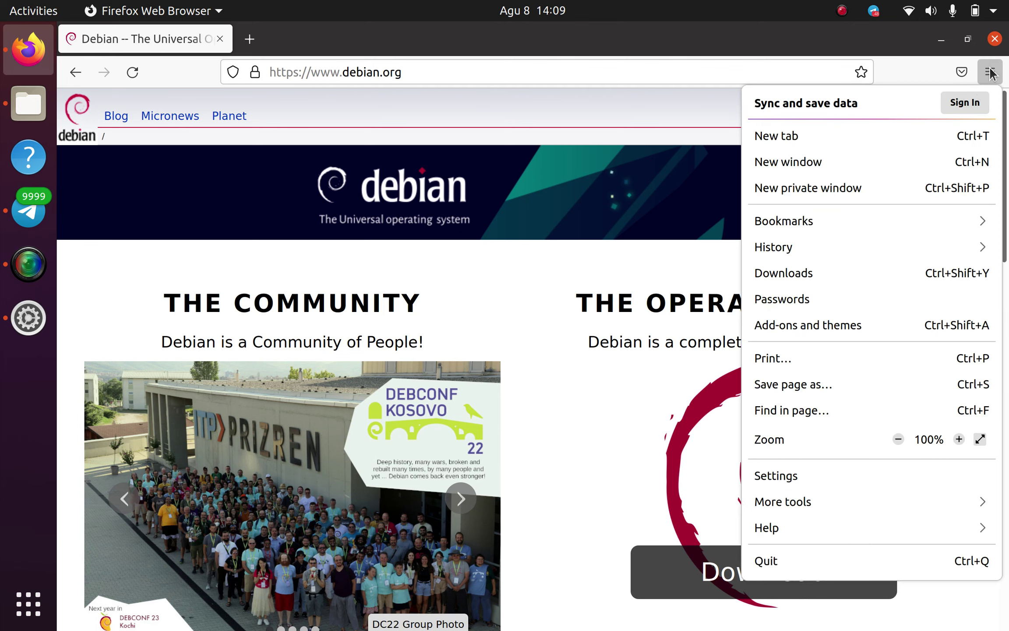
{"action": "left_click", "coordinate": [804, 354]}
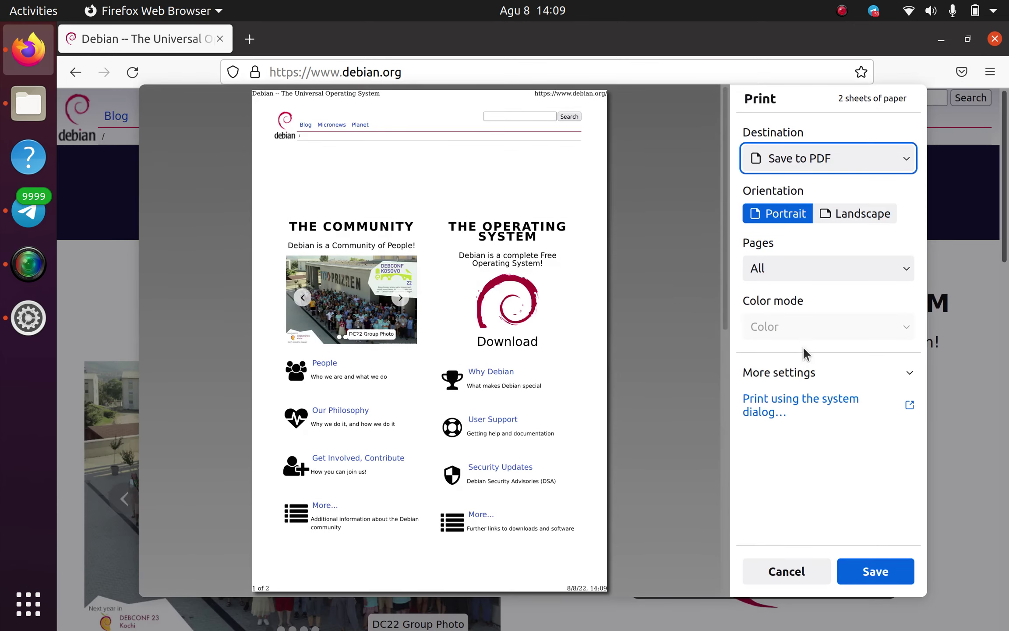
{"action": "left_click", "coordinate": [815, 159]}
{"action": "left_click", "coordinate": [800, 226]}
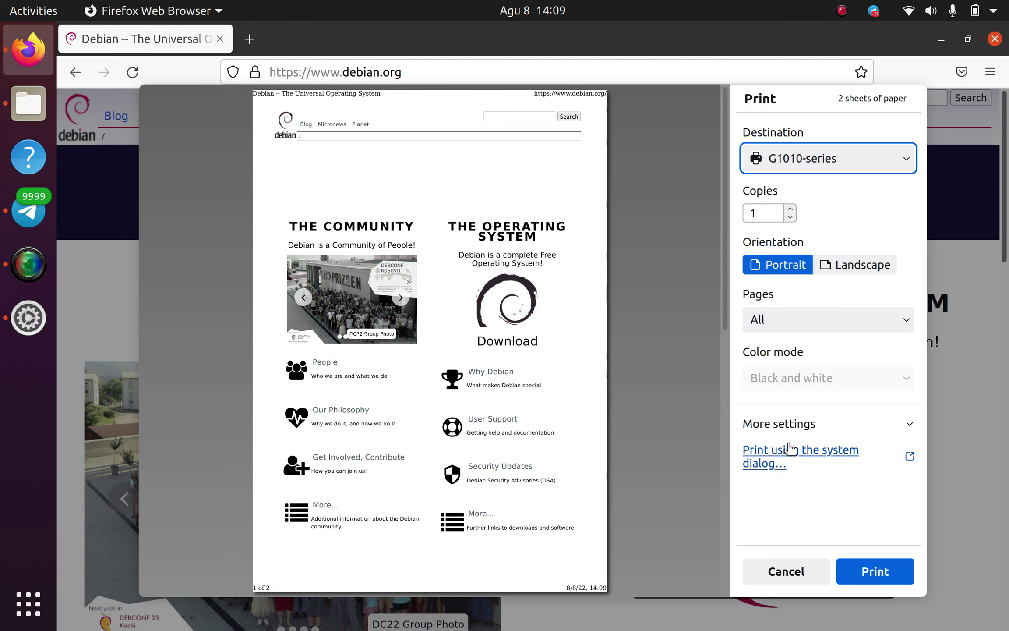
- Expand the additional print settings, switch to the system print dialog and limit the page range to page 1
{"action": "left_click", "coordinate": [792, 427]}
{"action": "scroll", "coordinate": [793, 423], "scroll_direction": "down", "scroll_amount": 5}
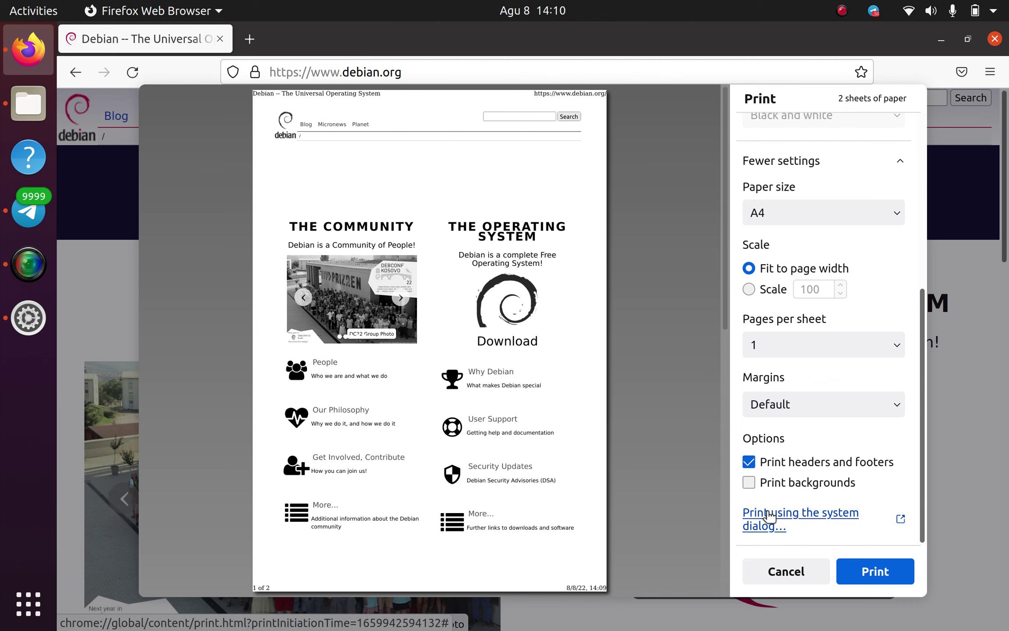
{"action": "left_click", "coordinate": [749, 514]}
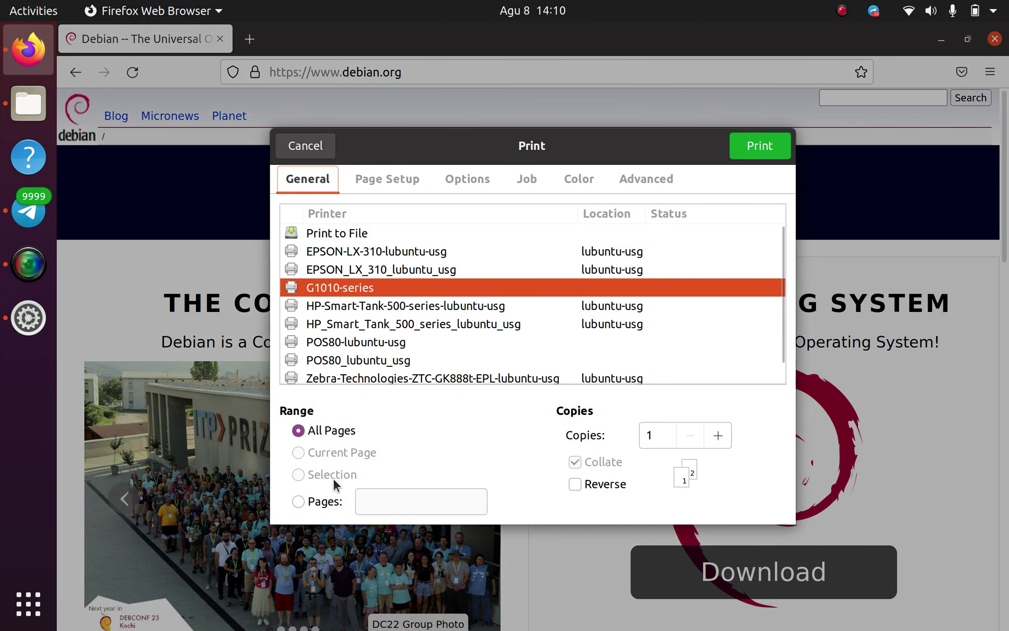
{"action": "left_click", "coordinate": [362, 500]}
{"action": "type", "text": "1"}
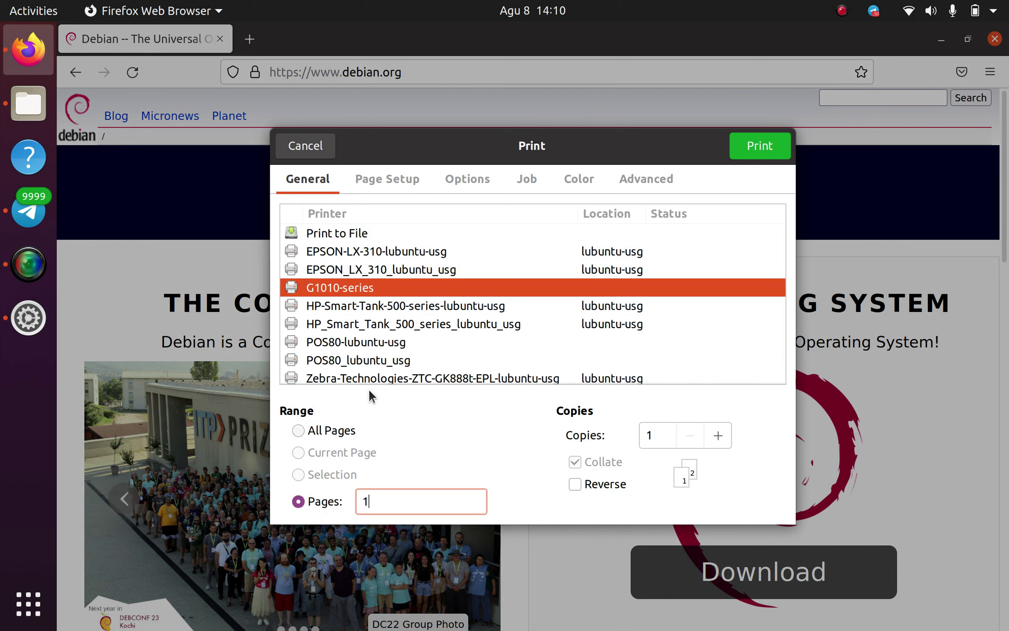
- Review the page setup, options, job, color and advanced print settings, and send the page to the G1010-series printer
{"action": "left_click", "coordinate": [364, 179]}
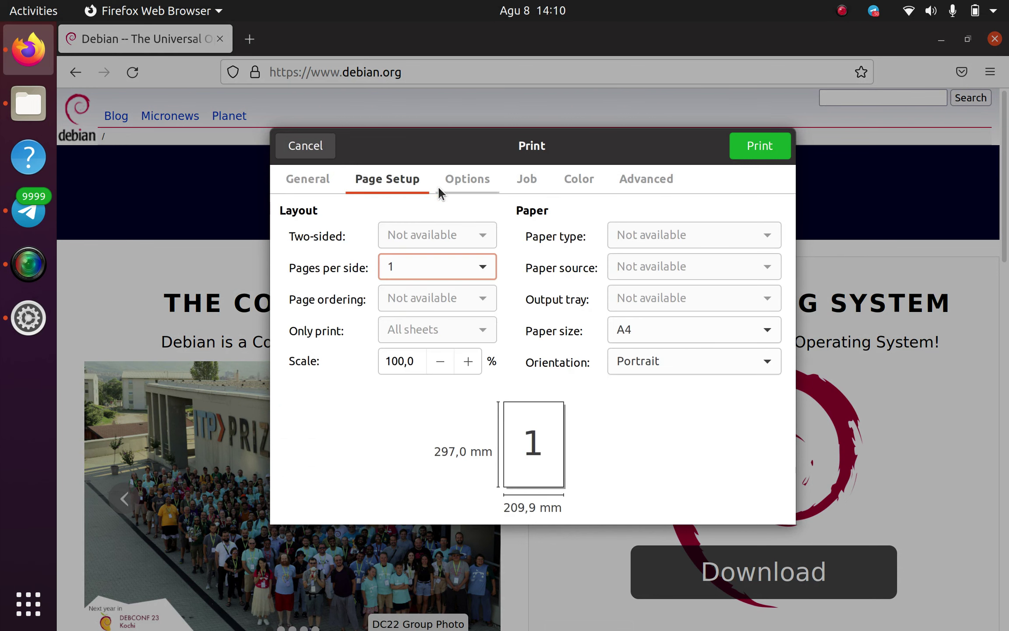
{"action": "left_click", "coordinate": [473, 181]}
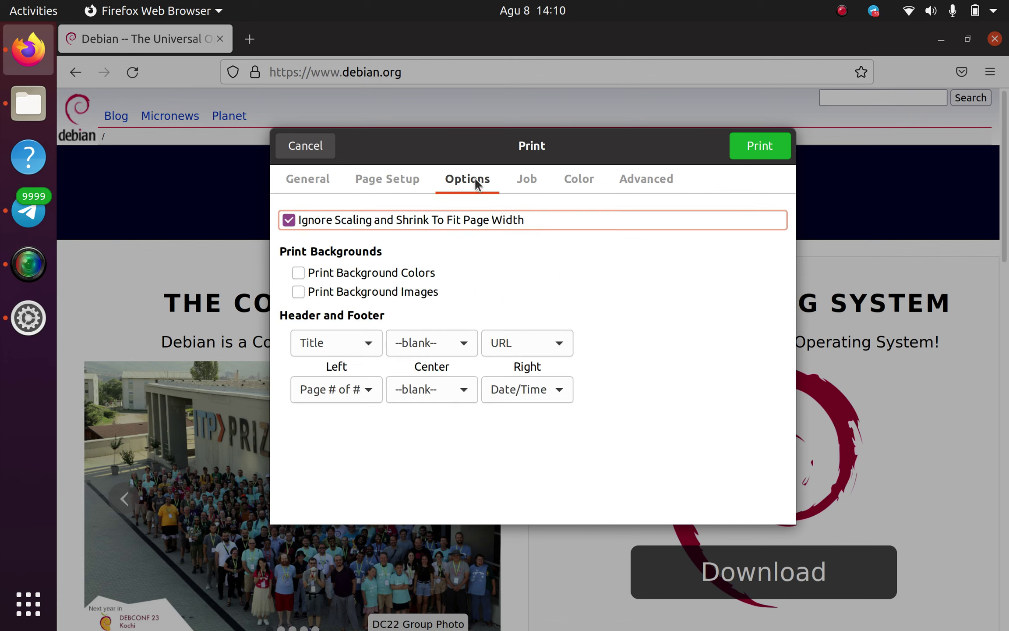
{"action": "left_click", "coordinate": [512, 180]}
{"action": "left_click", "coordinate": [564, 180]}
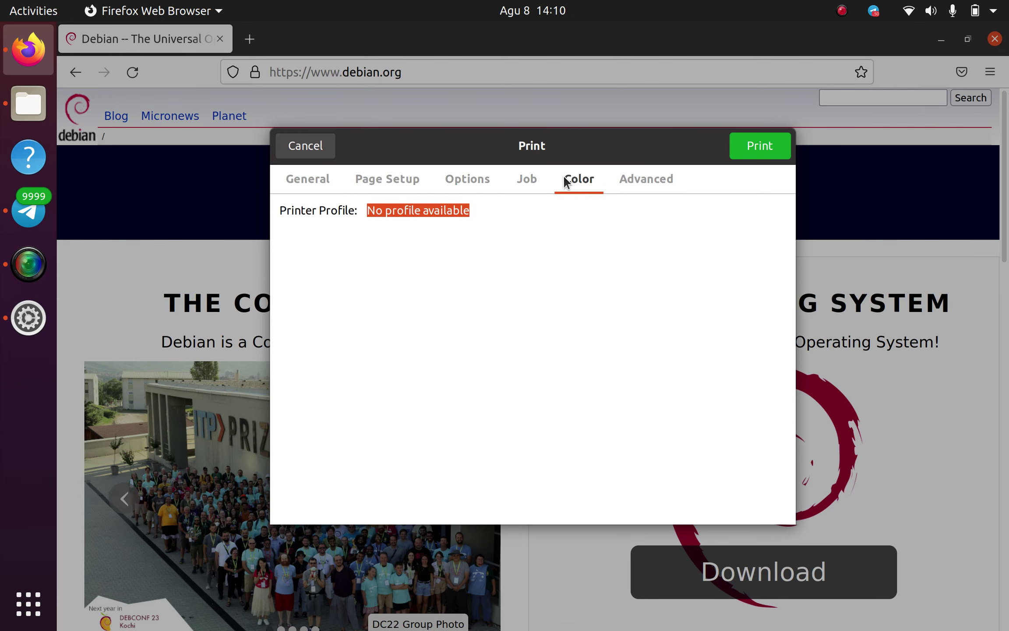
{"action": "left_click", "coordinate": [529, 183]}
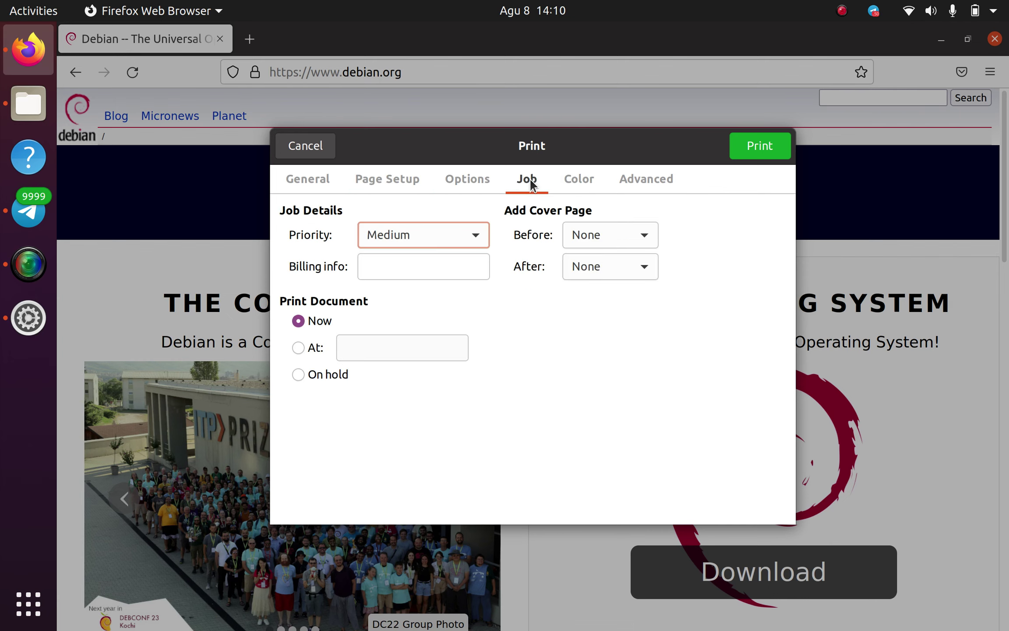
{"action": "left_click", "coordinate": [579, 180]}
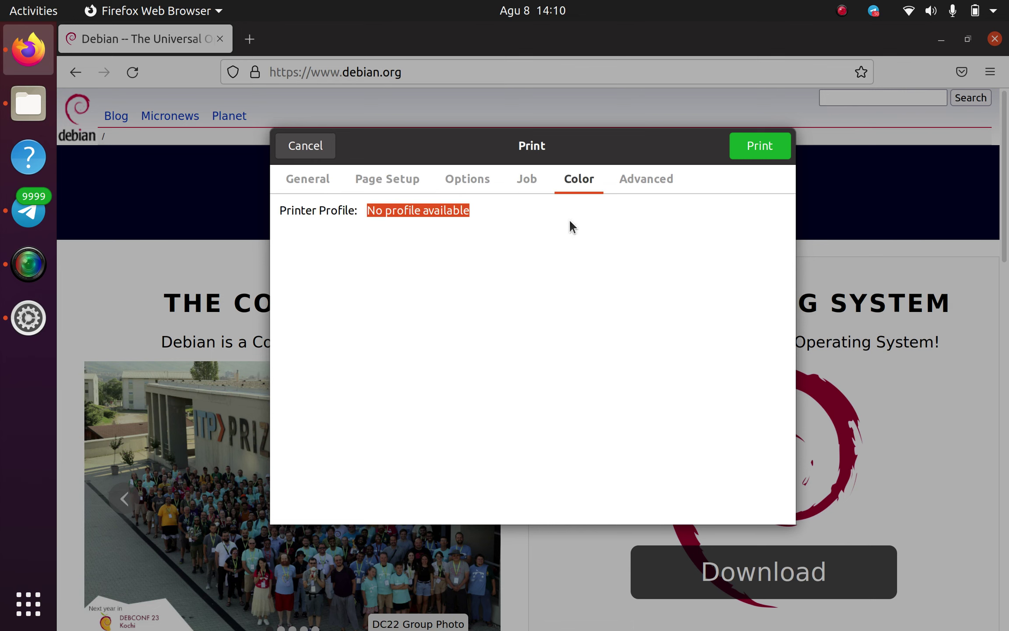
{"action": "left_click", "coordinate": [619, 181]}
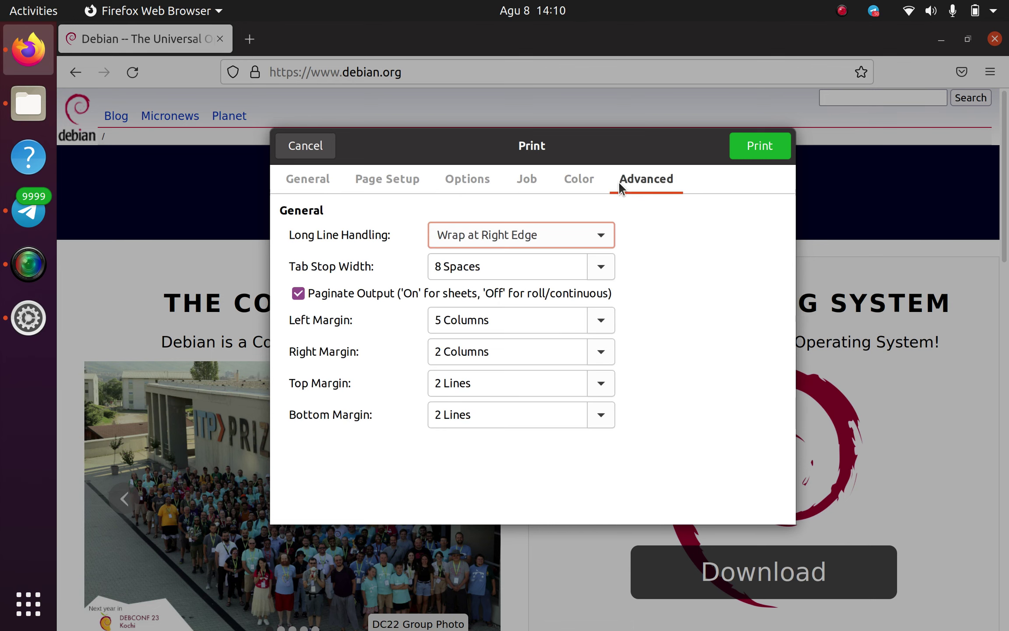
{"action": "left_click", "coordinate": [740, 148]}
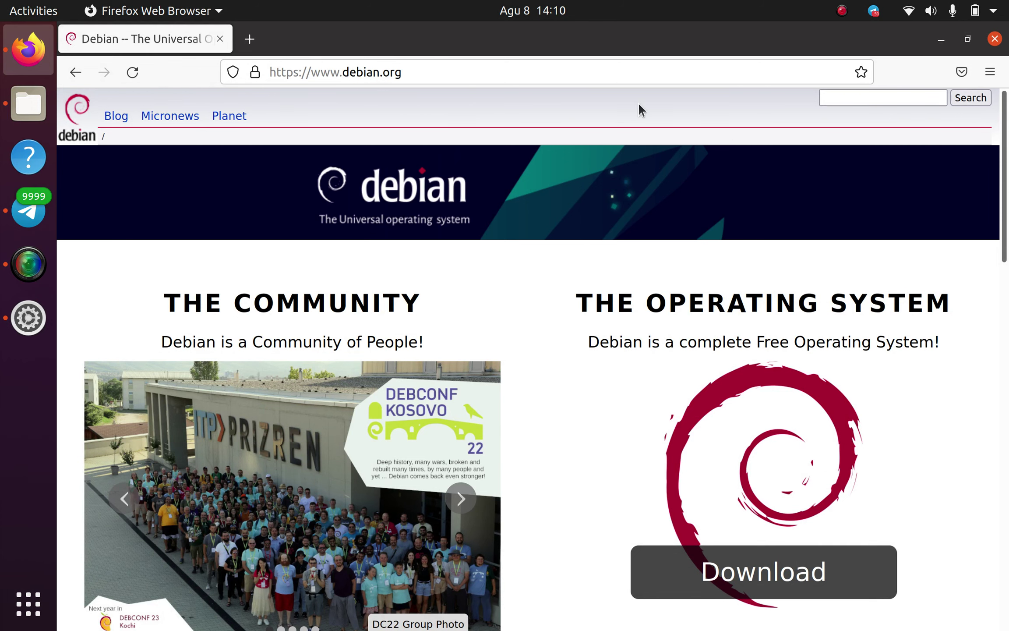
- Switch to the Printers settings window and make G1010-series the default printer
{"action": "left_click", "coordinate": [52, 13]}
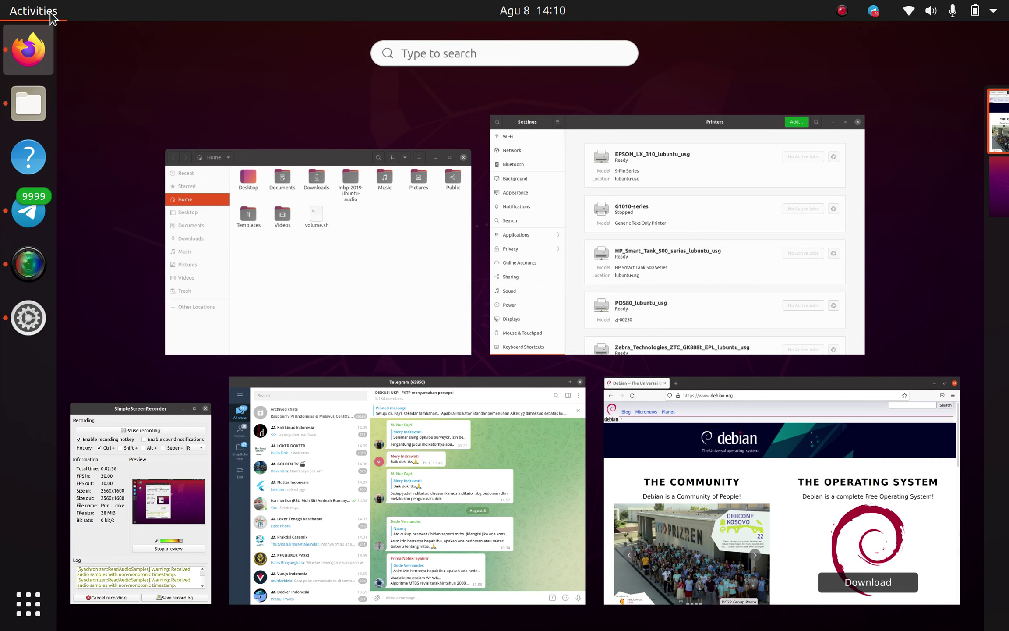
{"action": "left_click", "coordinate": [574, 226]}
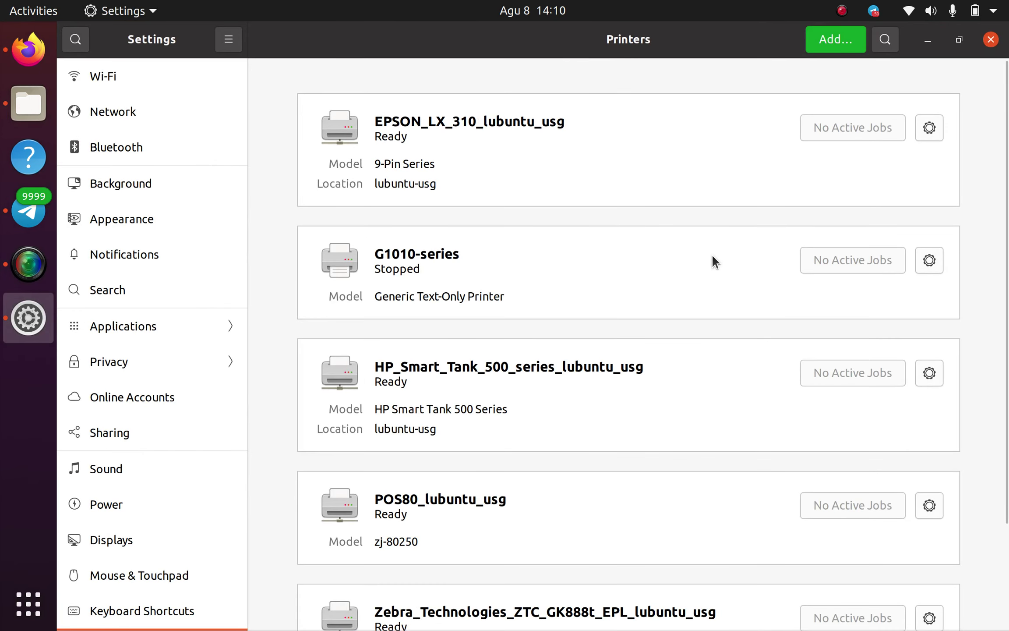
{"action": "left_click", "coordinate": [927, 263]}
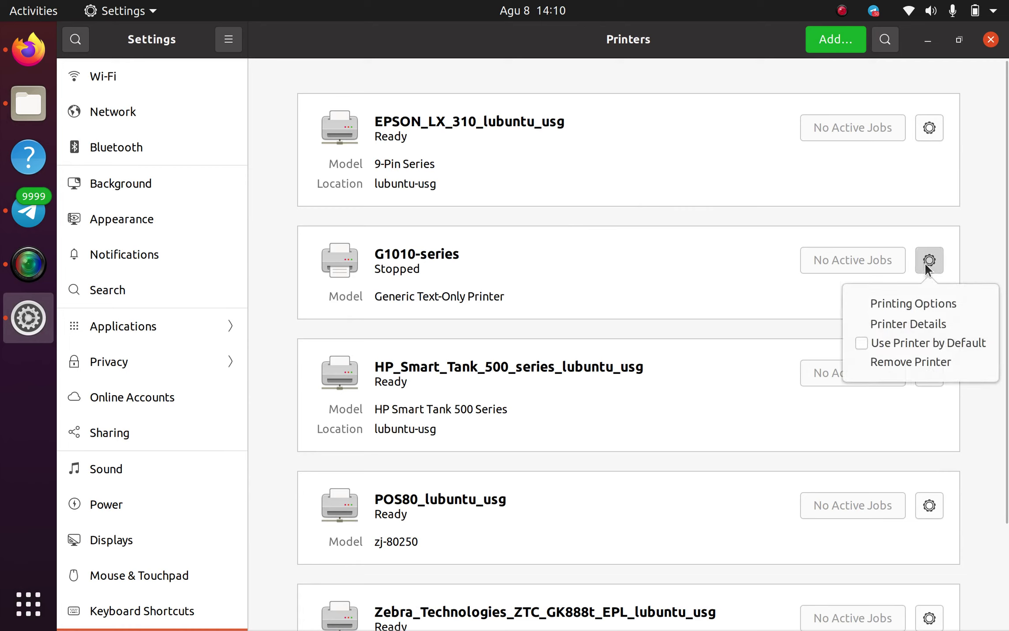
{"action": "left_click", "coordinate": [897, 334]}
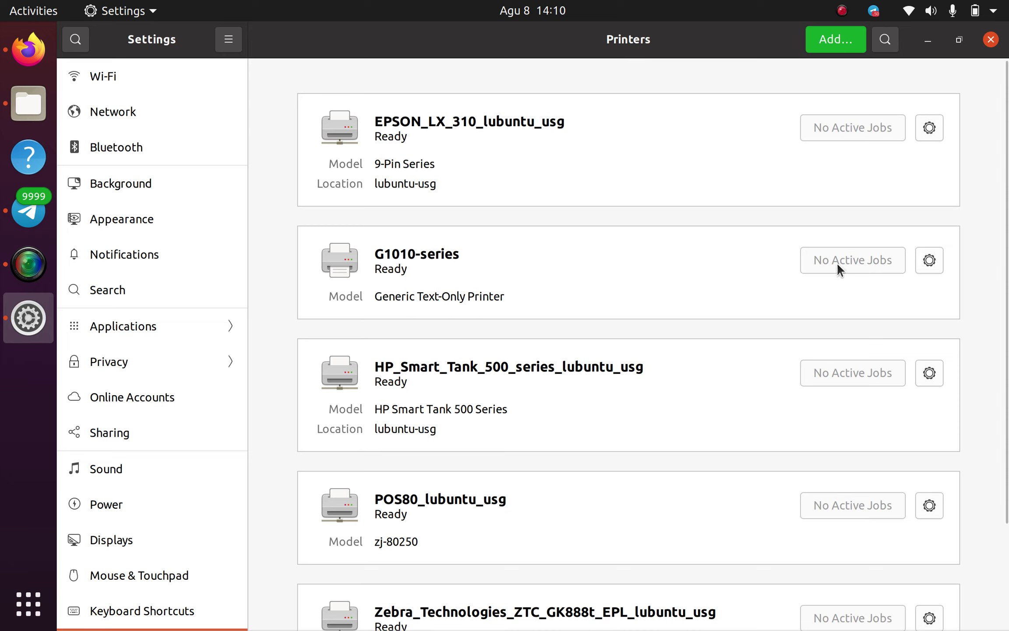
- Remove the G1010-series printer and add the detected USB printer G1010, restoring the maximized Settings window
{"action": "left_click", "coordinate": [930, 261]}
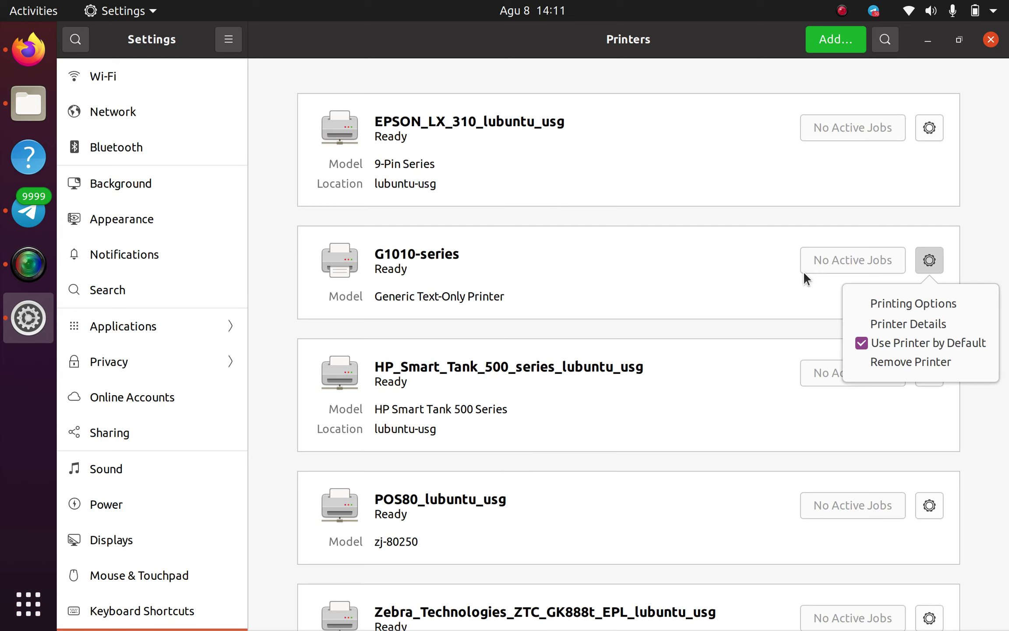
{"action": "left_click", "coordinate": [883, 364]}
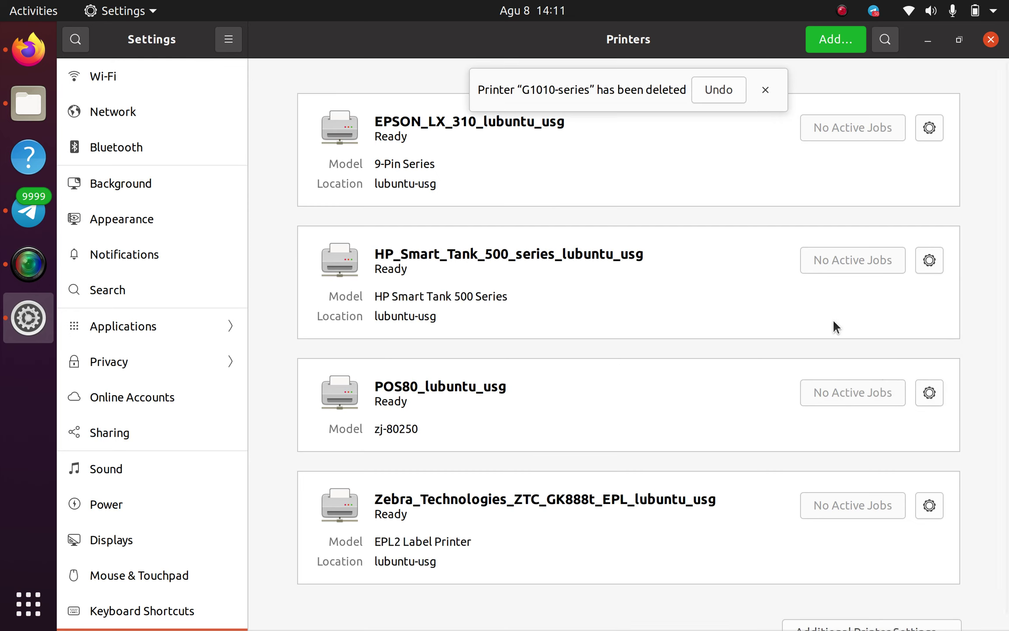
{"action": "left_click", "coordinate": [834, 41]}
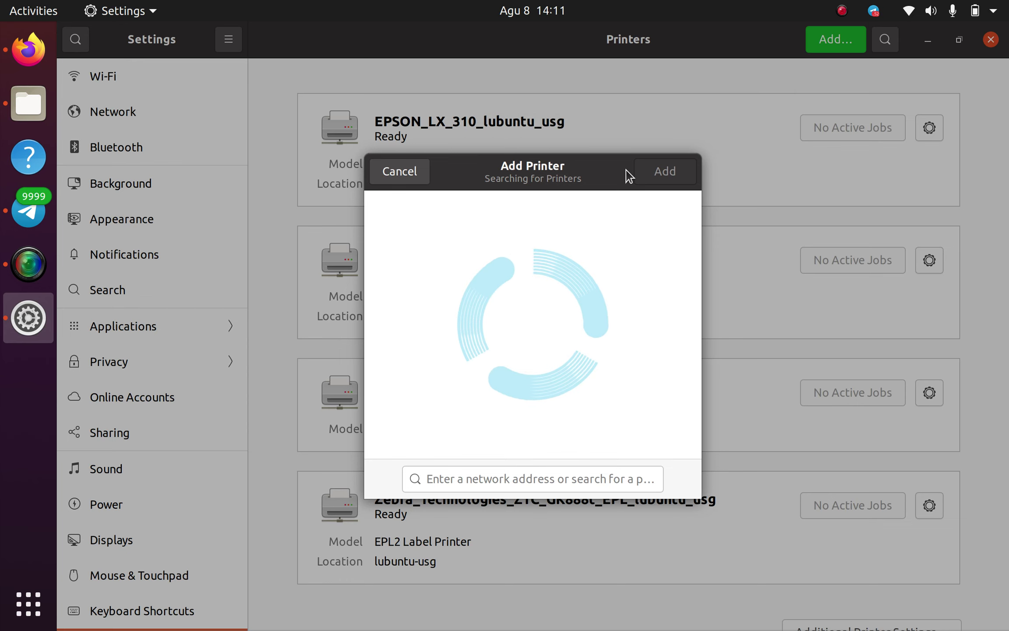
{"action": "left_click_drag", "start_coordinate": [597, 162], "coordinate": [588, 131]}
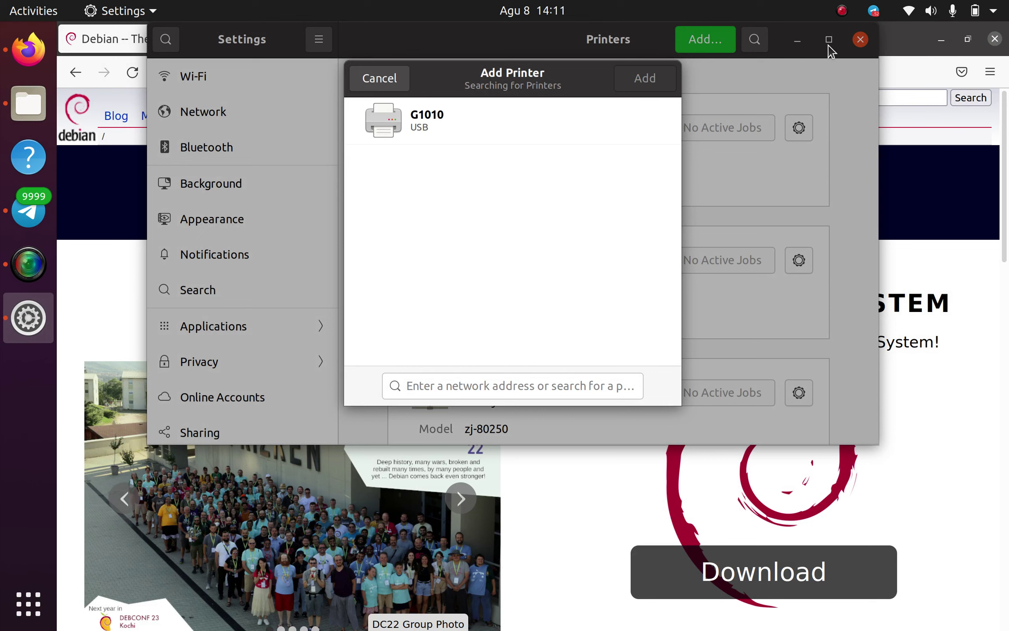
{"action": "left_click", "coordinate": [451, 125]}
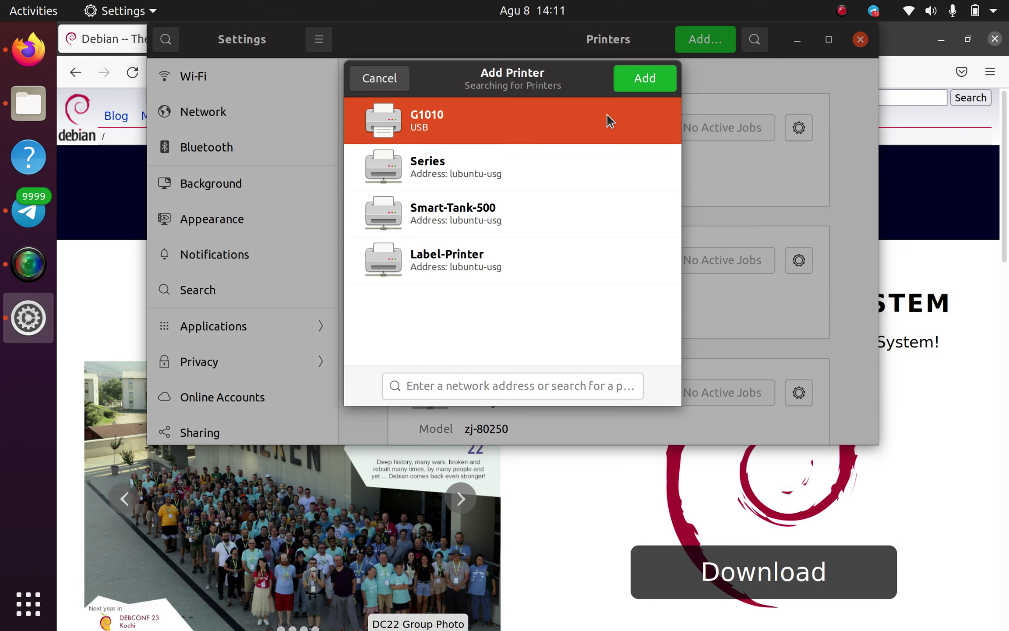
{"action": "left_click", "coordinate": [653, 84]}
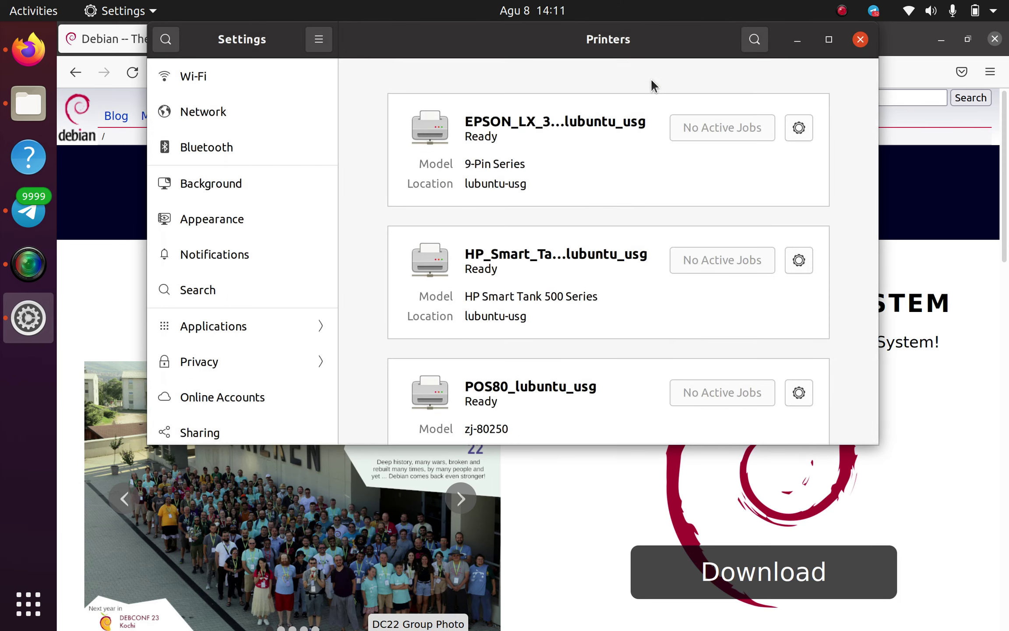
{"action": "left_click", "coordinate": [827, 40]}
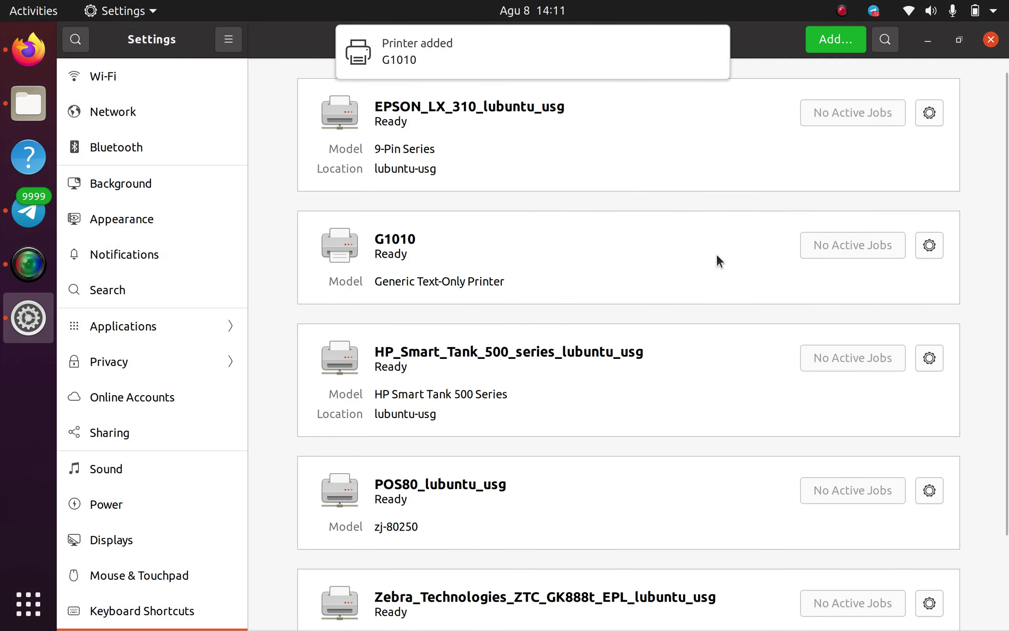
- Review the G1010 printing options for page setup, installable options and advanced settings, and close them
{"action": "left_click", "coordinate": [927, 249]}
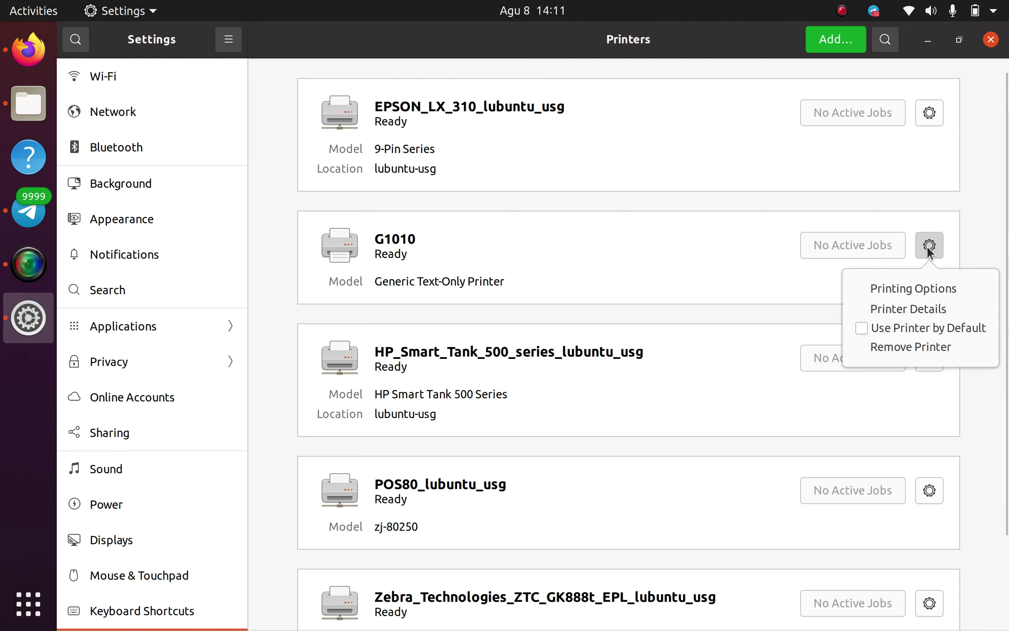
{"action": "left_click", "coordinate": [917, 286]}
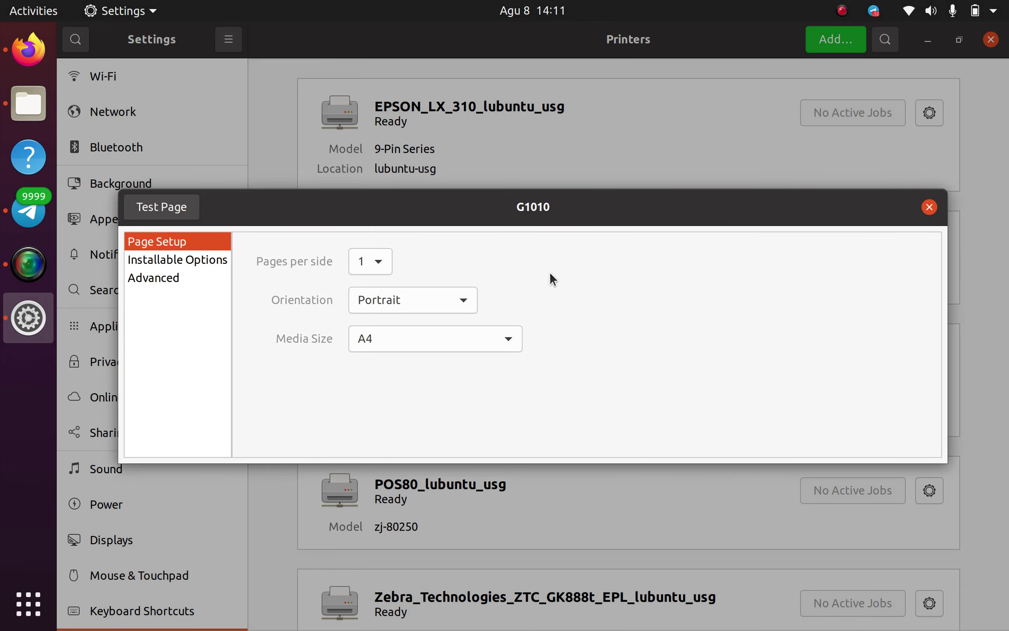
{"action": "left_click", "coordinate": [221, 260]}
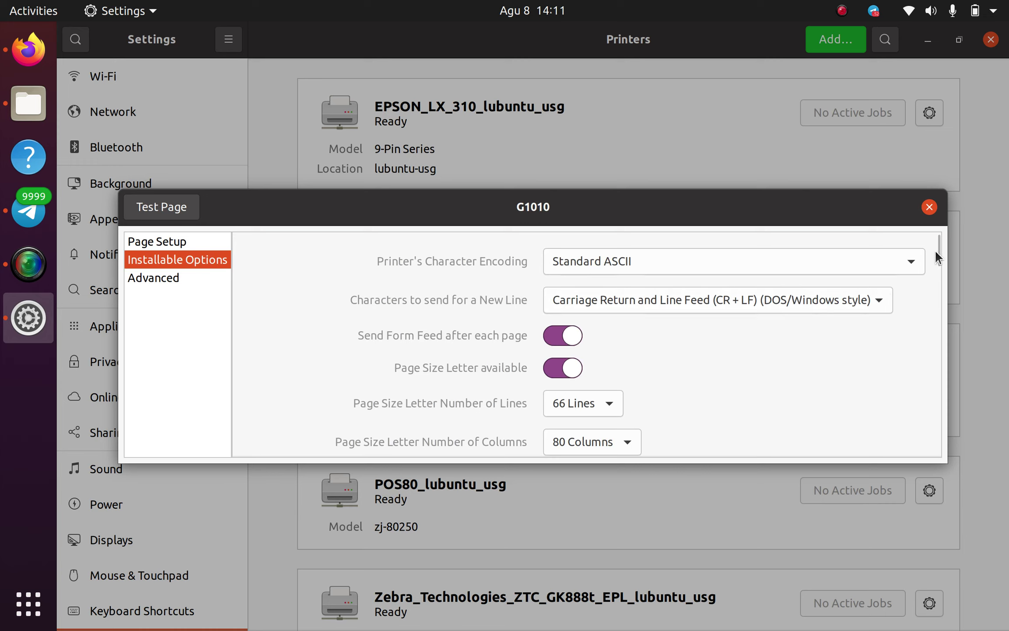
{"action": "left_click_drag", "start_coordinate": [937, 249], "coordinate": [912, 464]}
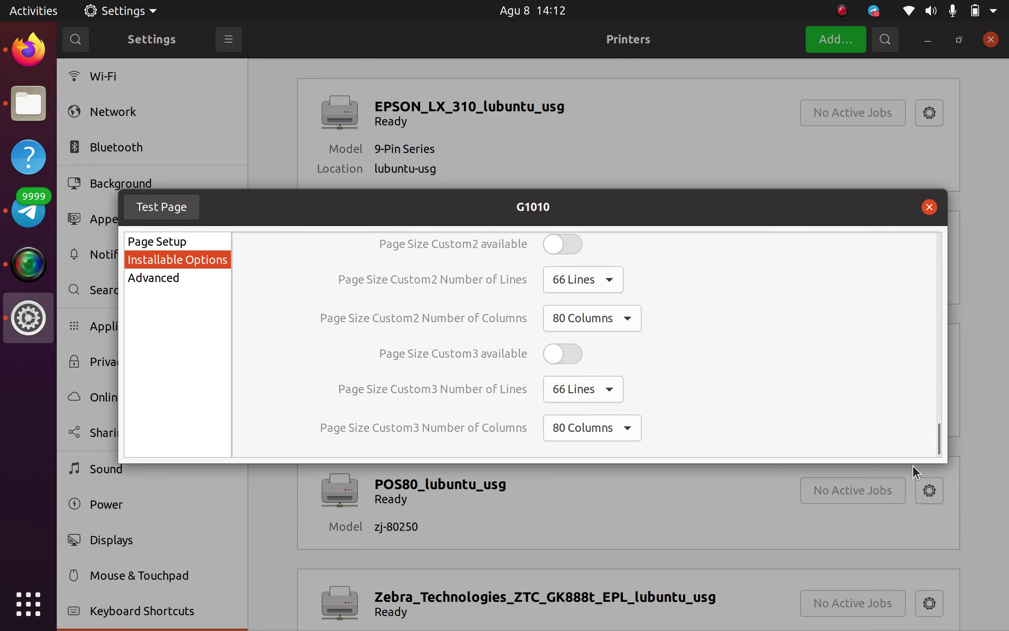
{"action": "left_click", "coordinate": [193, 279]}
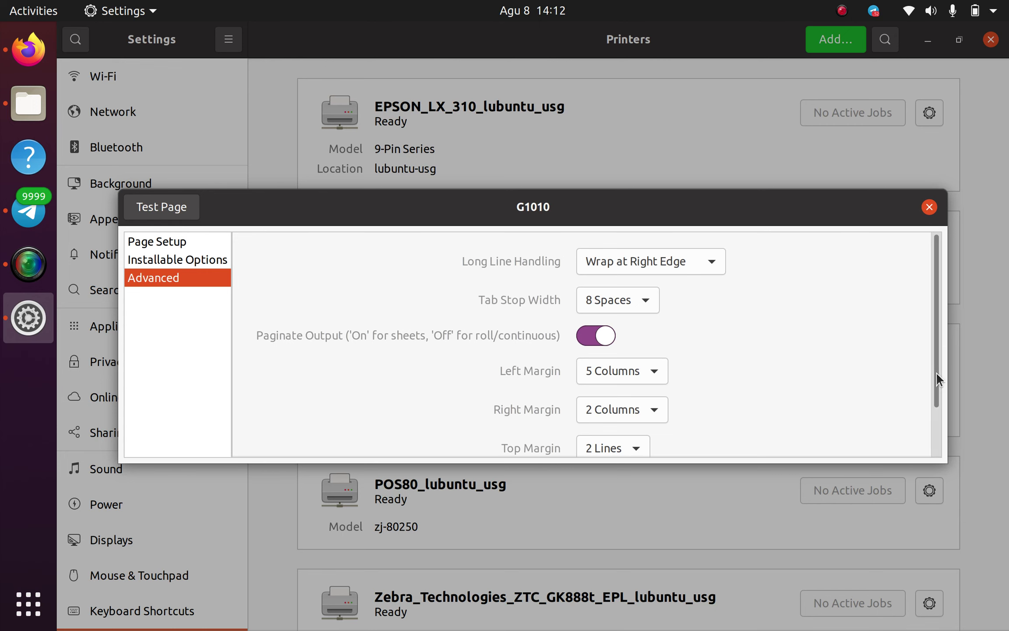
{"action": "left_click_drag", "start_coordinate": [936, 373], "coordinate": [933, 420]}
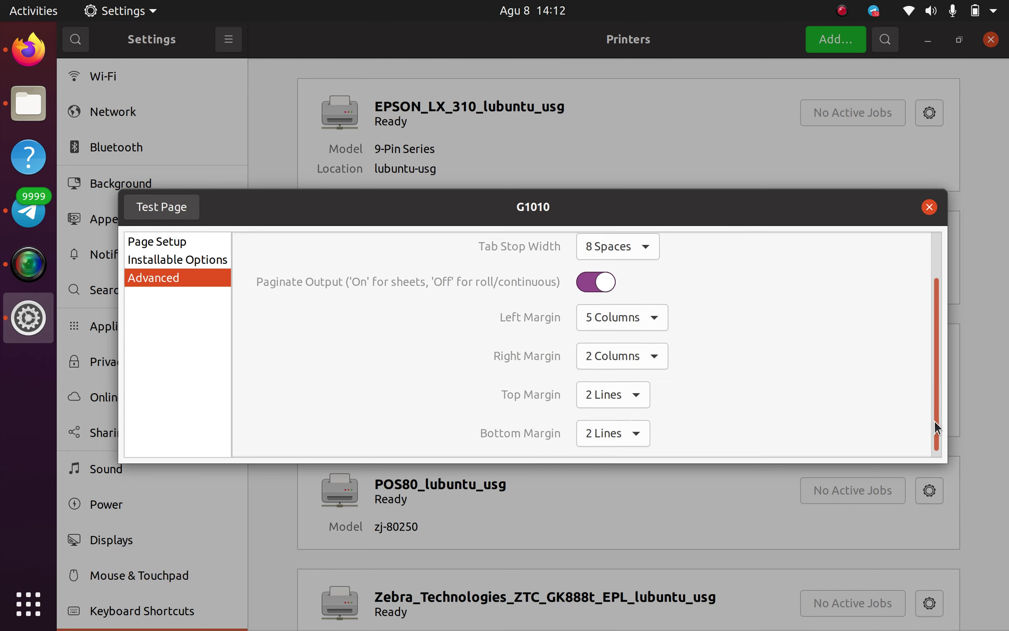
{"action": "left_click", "coordinate": [930, 206]}
- Open the G1010 printer details and search for drivers automatically
{"action": "left_click", "coordinate": [929, 246]}
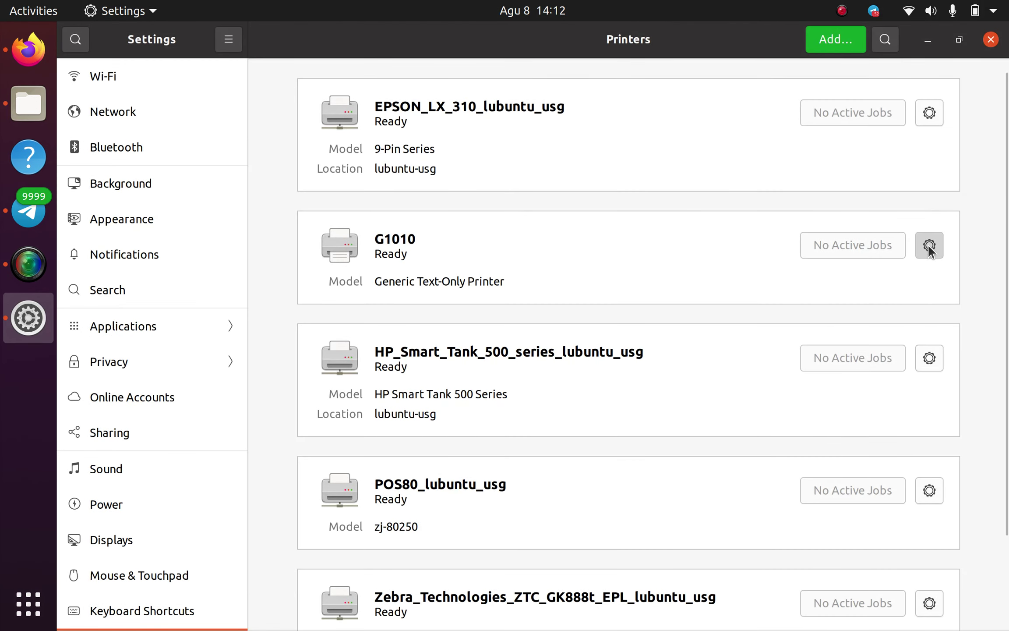
{"action": "left_click", "coordinate": [909, 308]}
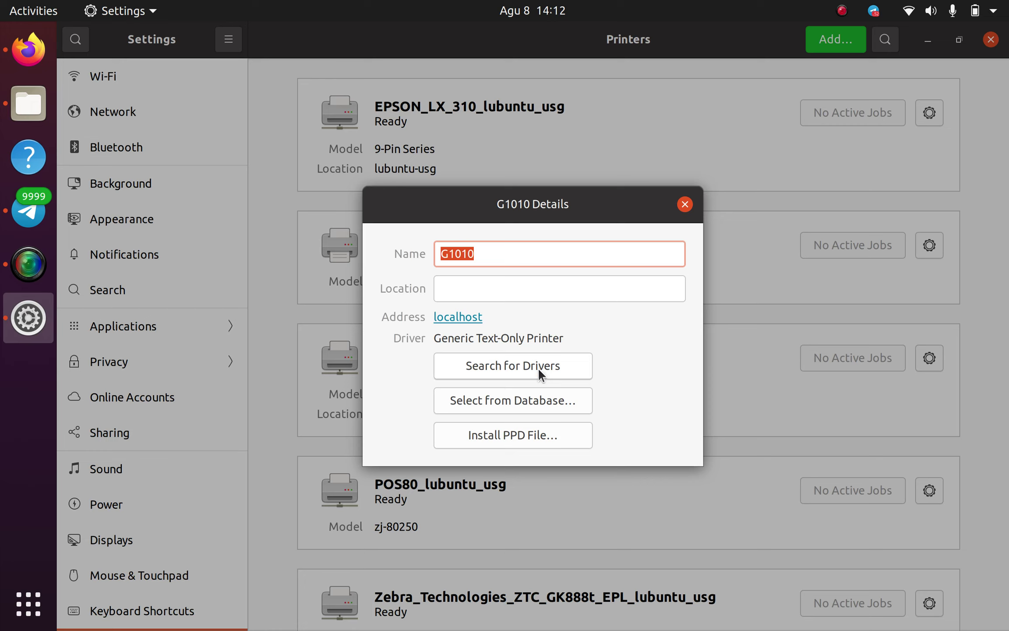
{"action": "left_click", "coordinate": [538, 369]}
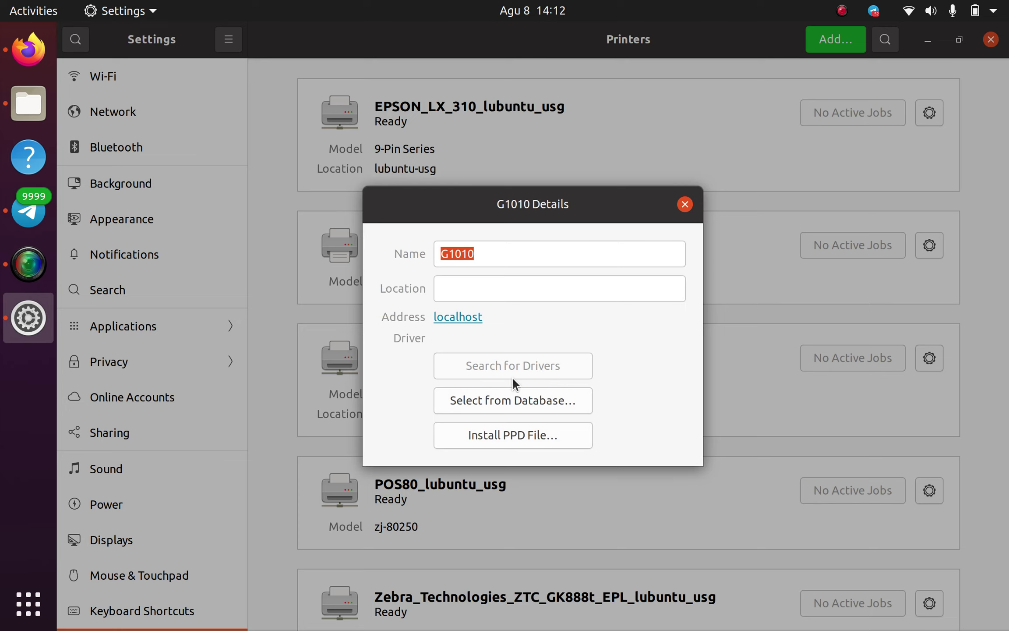
- Open the printer driver database and examine the Canon driver list for a G1010 entry
{"action": "left_click", "coordinate": [506, 396]}
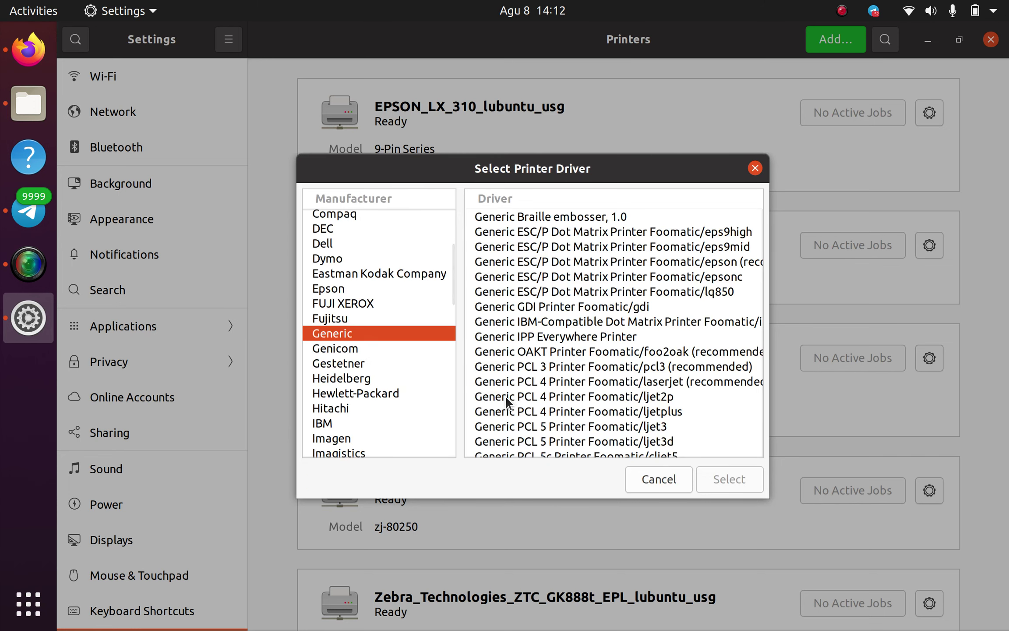
{"action": "scroll", "coordinate": [412, 309], "scroll_direction": "up", "scroll_amount": 5}
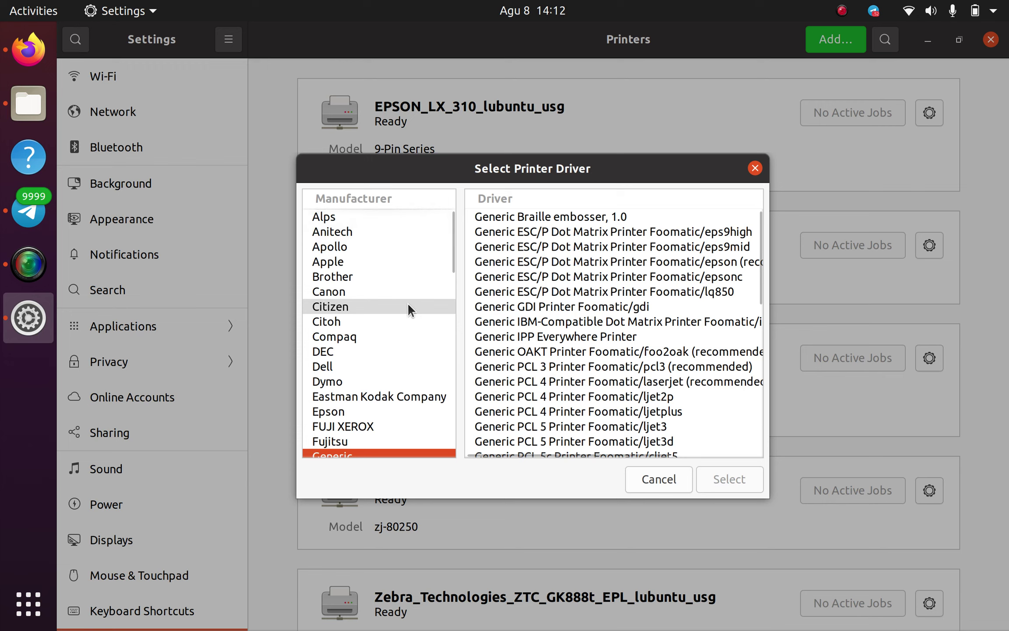
{"action": "left_click", "coordinate": [380, 291]}
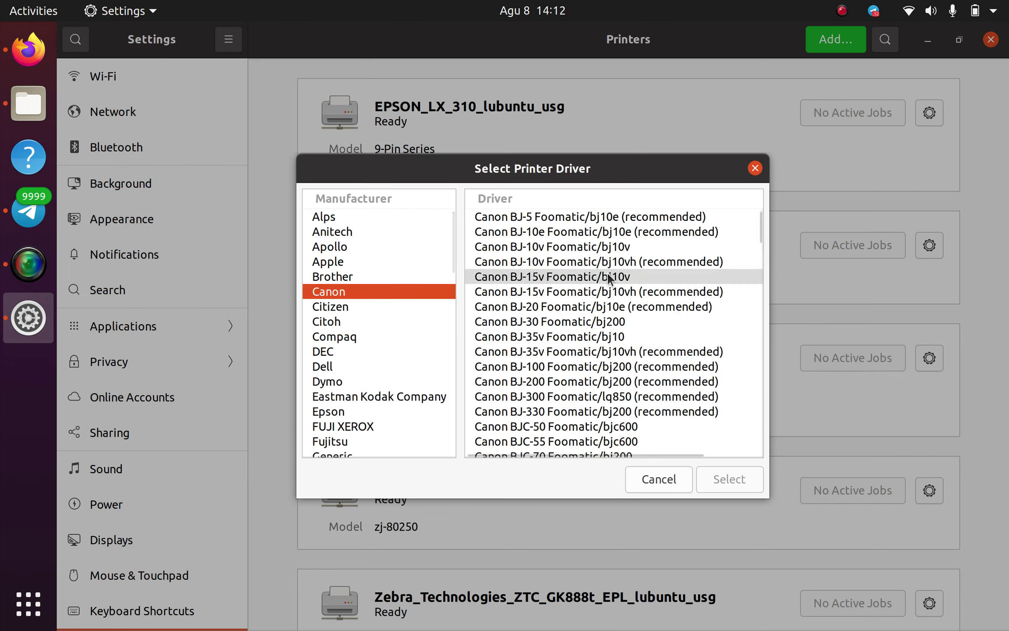
{"action": "scroll", "coordinate": [607, 274], "scroll_direction": "down", "scroll_amount": 20}
{"action": "scroll", "coordinate": [607, 271], "scroll_direction": "down", "scroll_amount": 20}
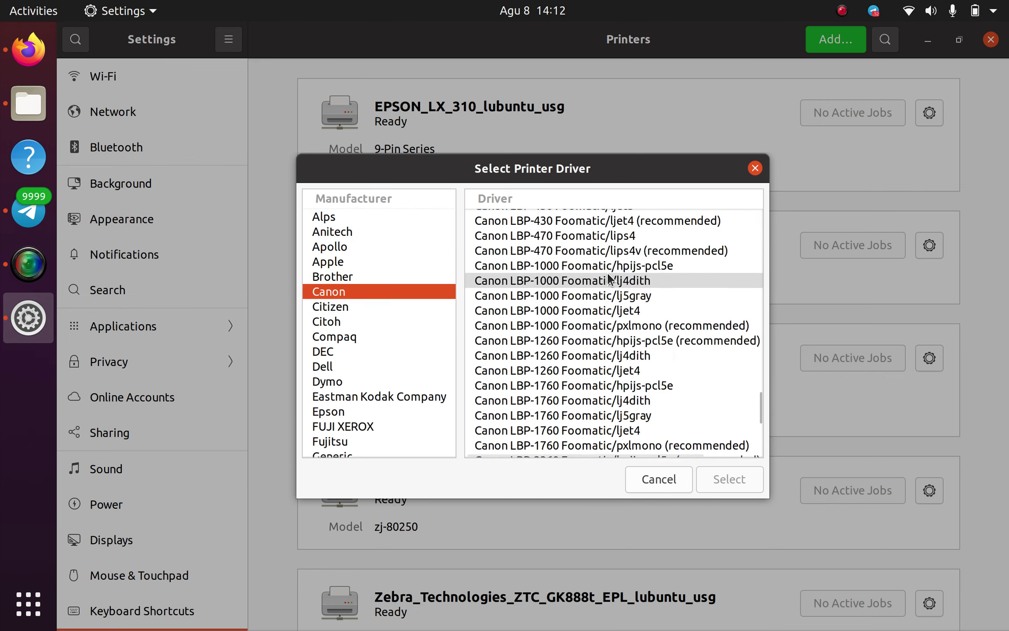
{"action": "scroll", "coordinate": [608, 276], "scroll_direction": "up", "scroll_amount": 20}
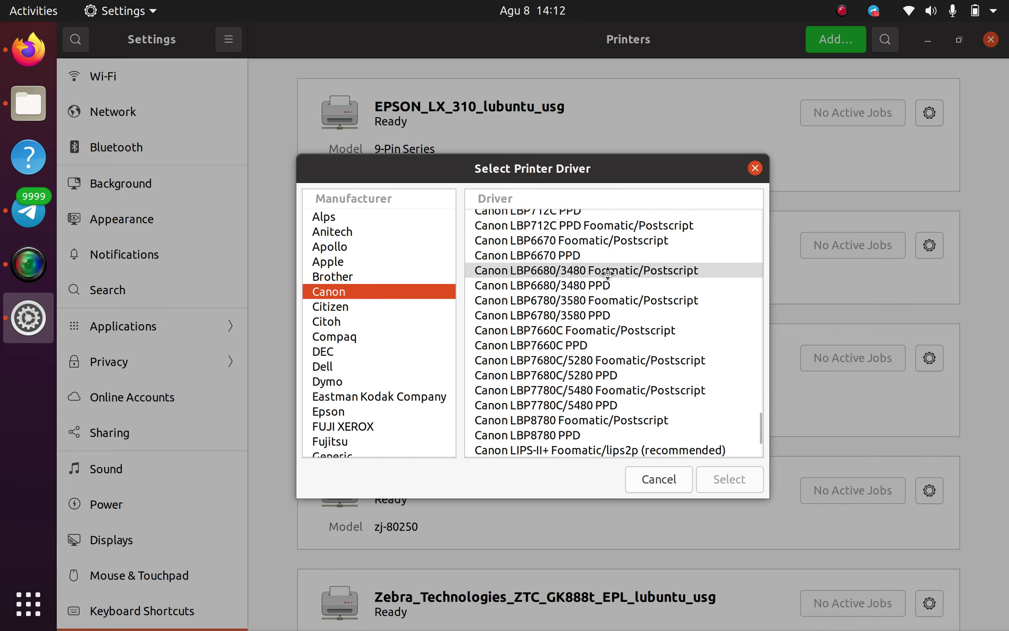
{"action": "scroll", "coordinate": [608, 279], "scroll_direction": "up", "scroll_amount": 20}
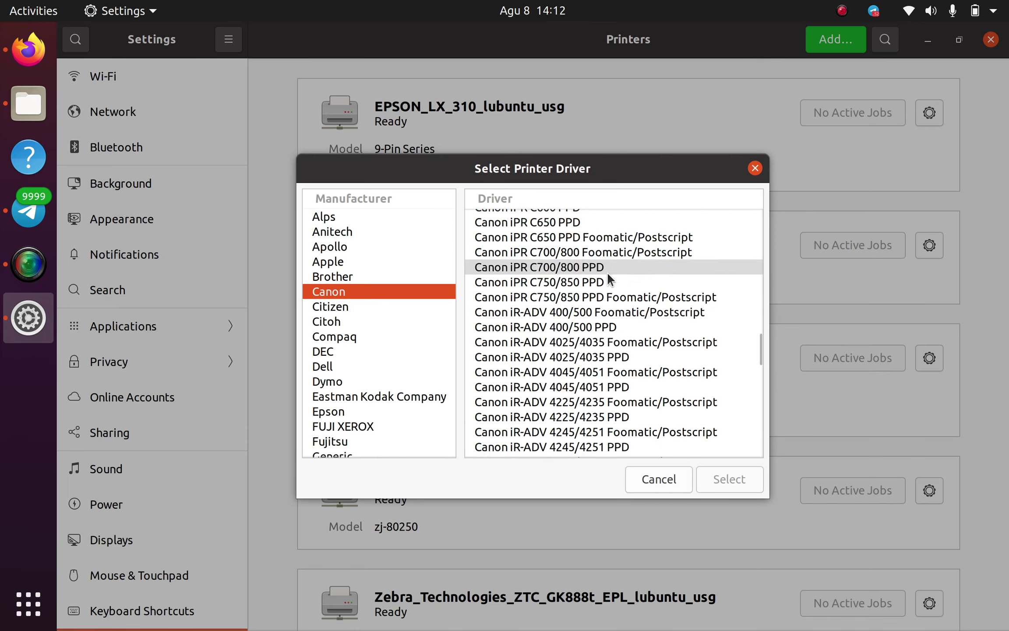
{"action": "scroll", "coordinate": [607, 271], "scroll_direction": "up", "scroll_amount": 20}
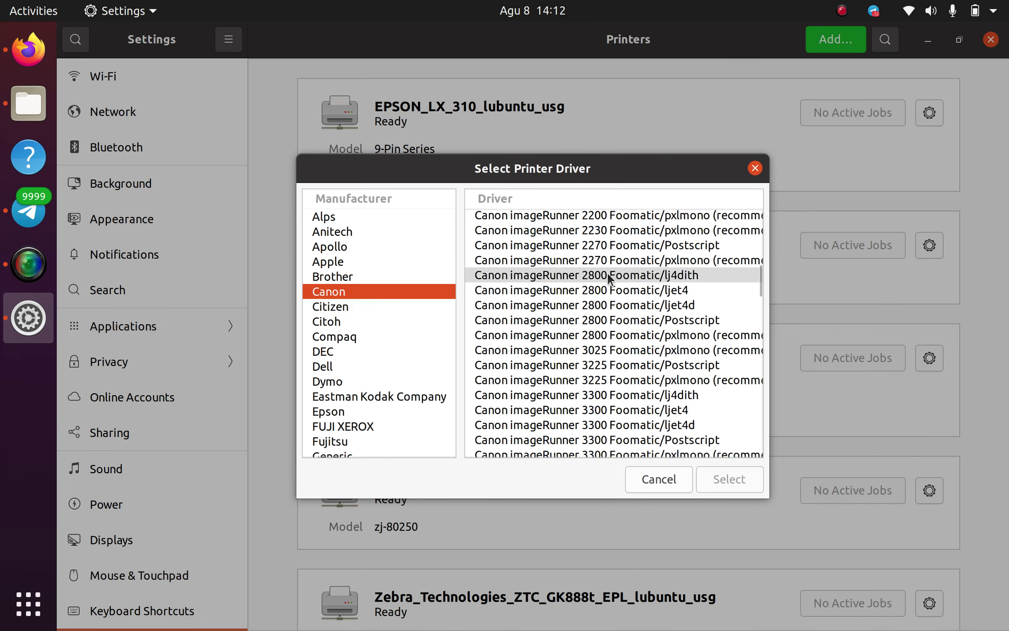
{"action": "scroll", "coordinate": [602, 277], "scroll_direction": "up", "scroll_amount": 20}
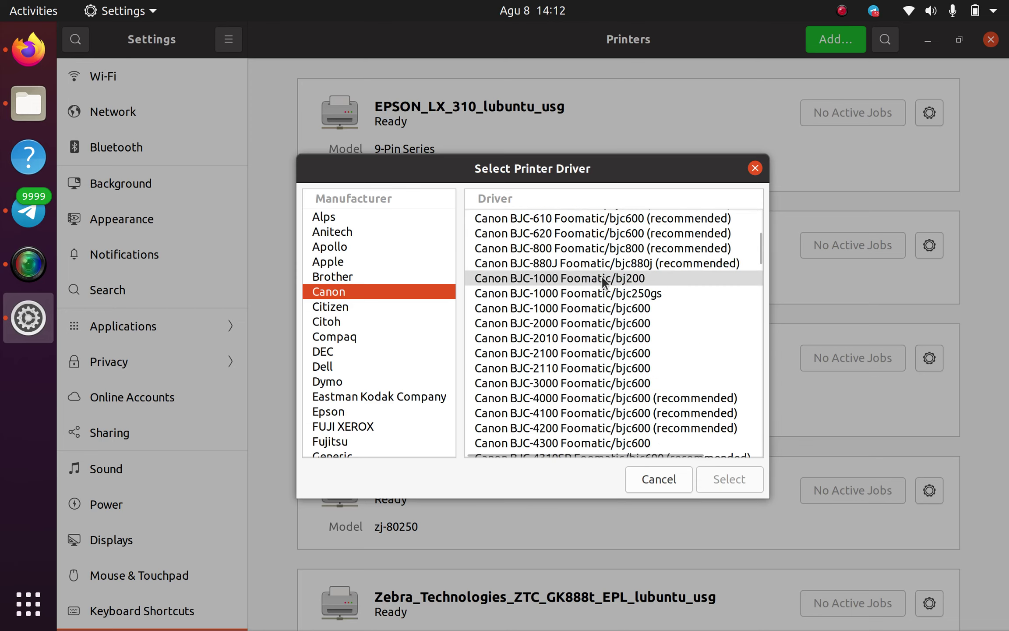
{"action": "scroll", "coordinate": [602, 277], "scroll_direction": "down", "scroll_amount": 20}
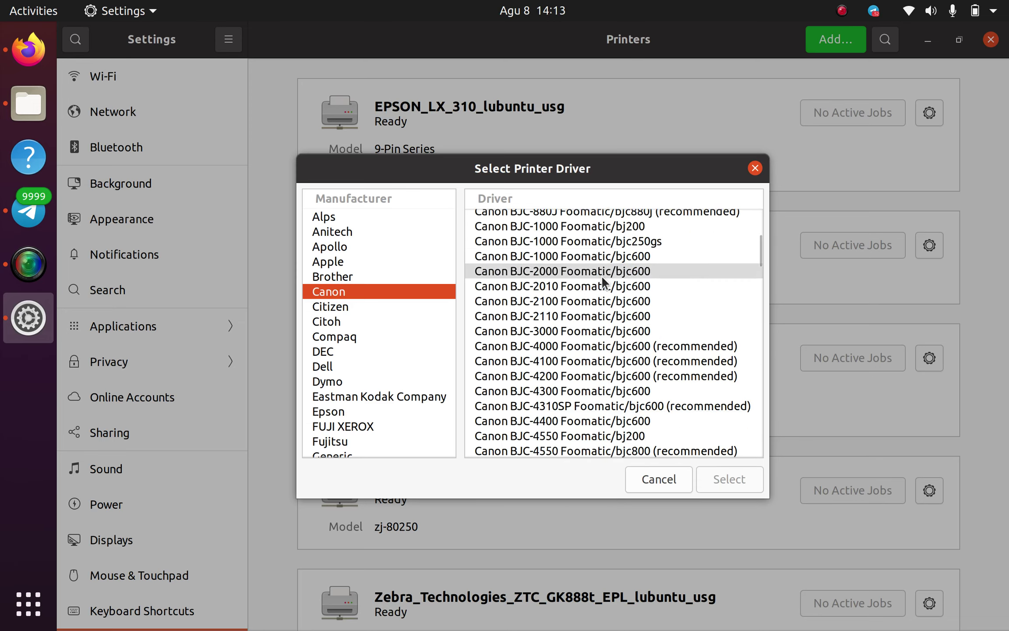
{"action": "scroll", "coordinate": [602, 276], "scroll_direction": "down", "scroll_amount": 20}
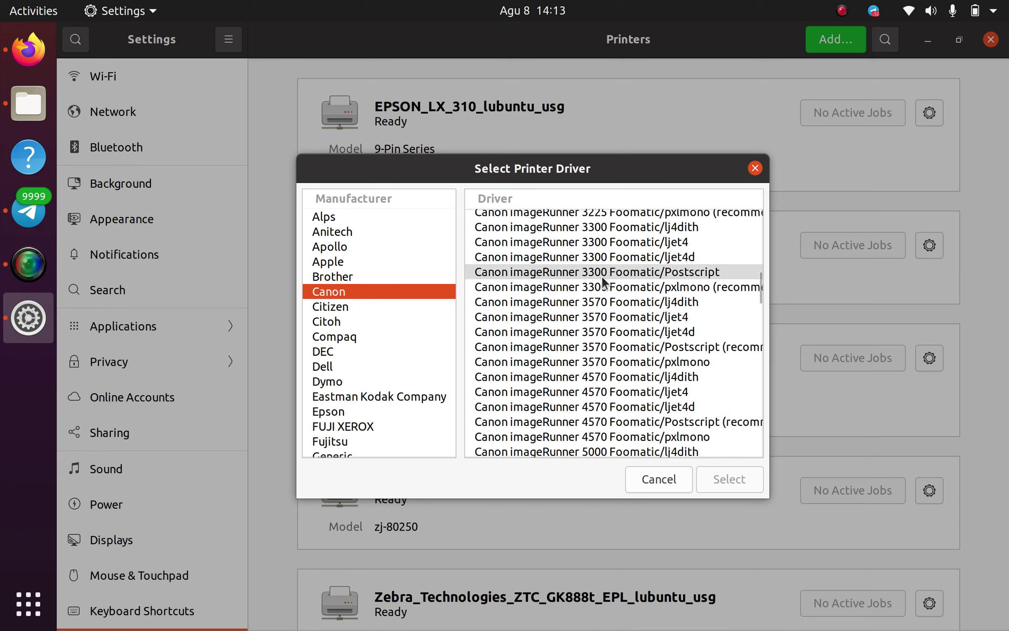
{"action": "scroll", "coordinate": [601, 275], "scroll_direction": "down", "scroll_amount": 10}
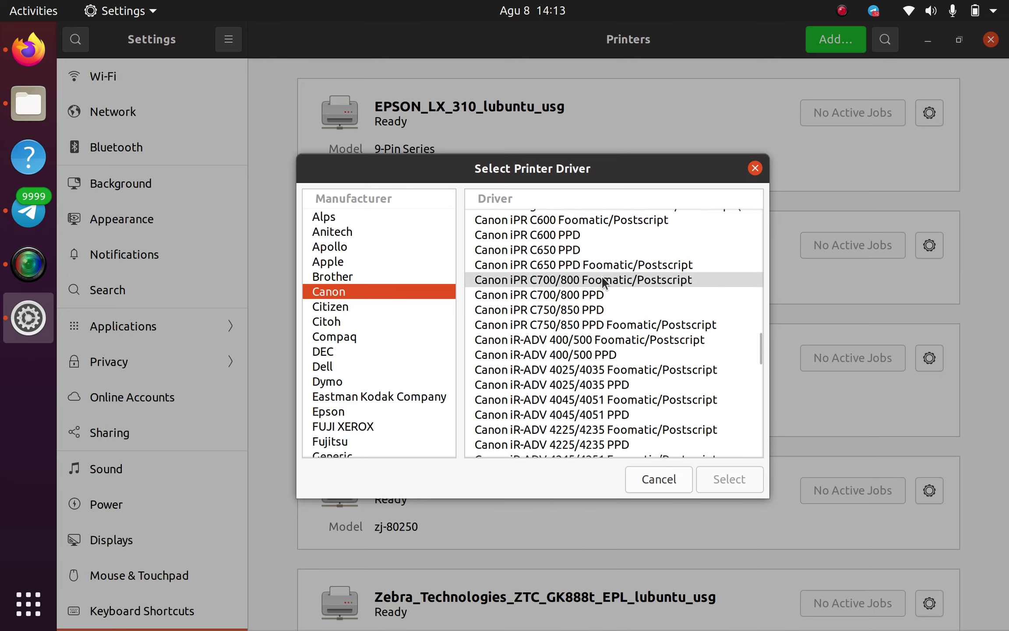
{"action": "scroll", "coordinate": [601, 275], "scroll_direction": "up", "scroll_amount": 15}
{"action": "scroll", "coordinate": [601, 276], "scroll_direction": "down", "scroll_amount": 20}
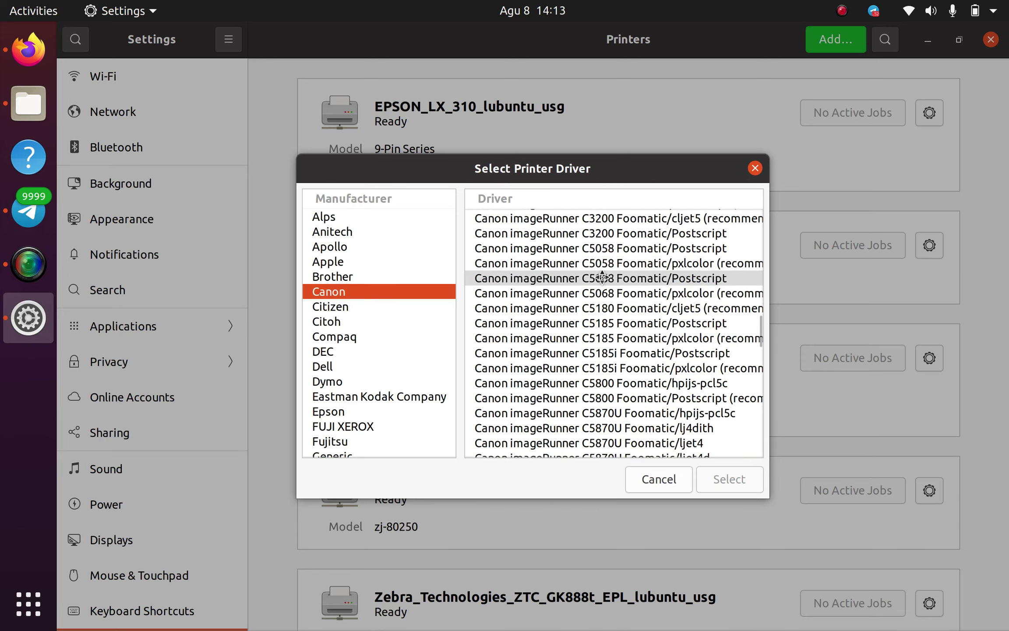
{"action": "scroll", "coordinate": [602, 277], "scroll_direction": "down", "scroll_amount": 20}
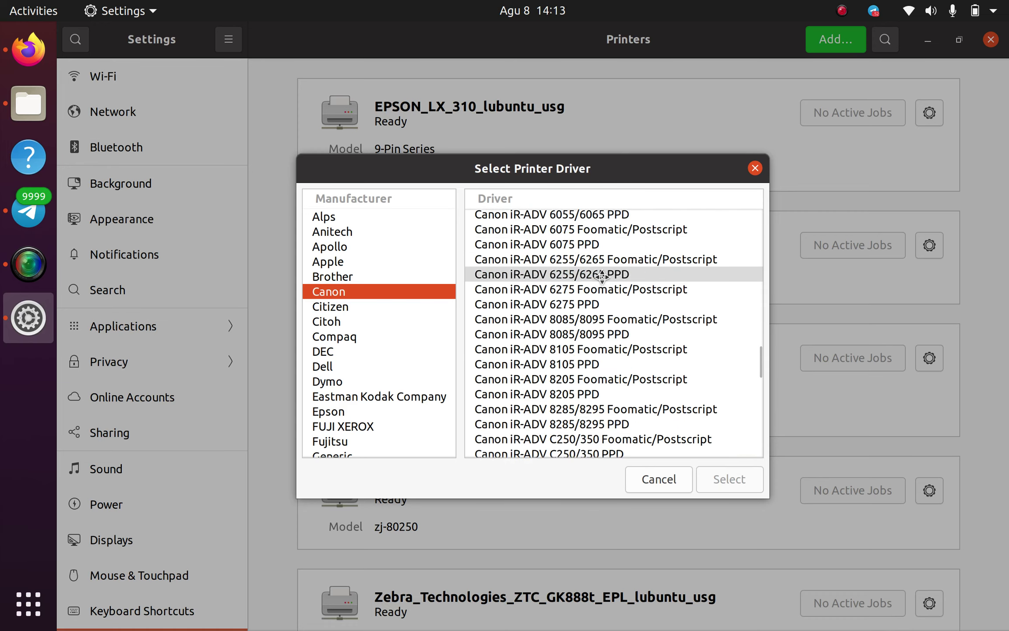
{"action": "scroll", "coordinate": [601, 277], "scroll_direction": "down", "scroll_amount": 20}
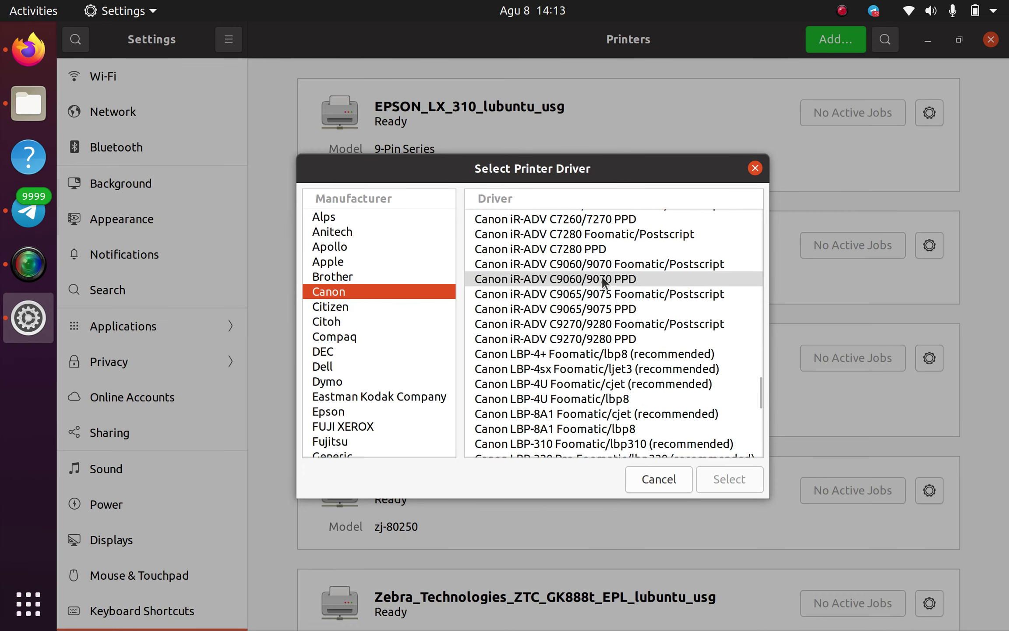
{"action": "scroll", "coordinate": [601, 275], "scroll_direction": "down", "scroll_amount": 20}
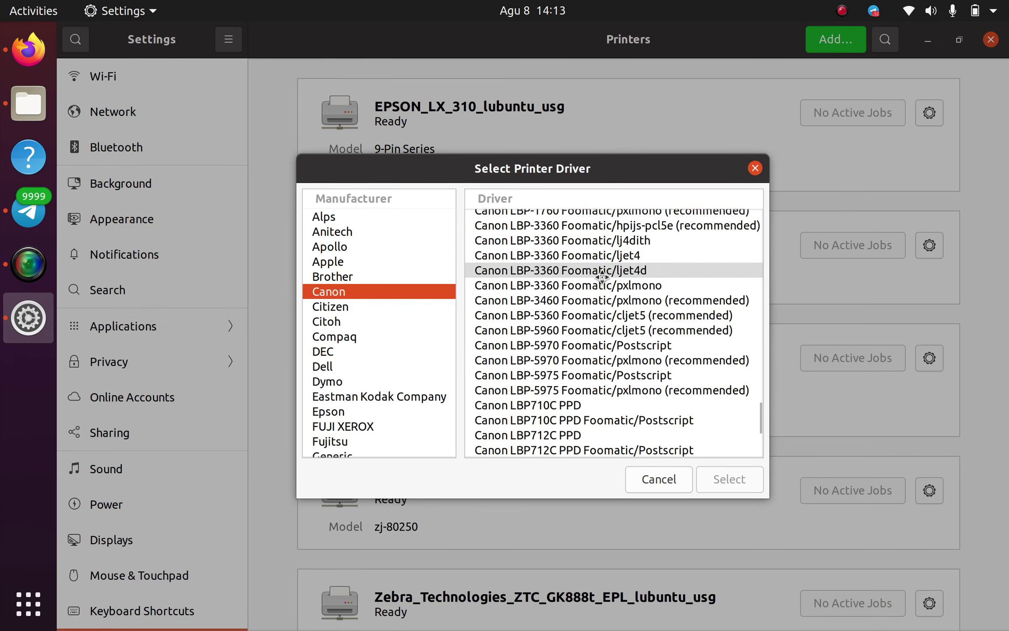
{"action": "scroll", "coordinate": [602, 278], "scroll_direction": "down", "scroll_amount": 5}
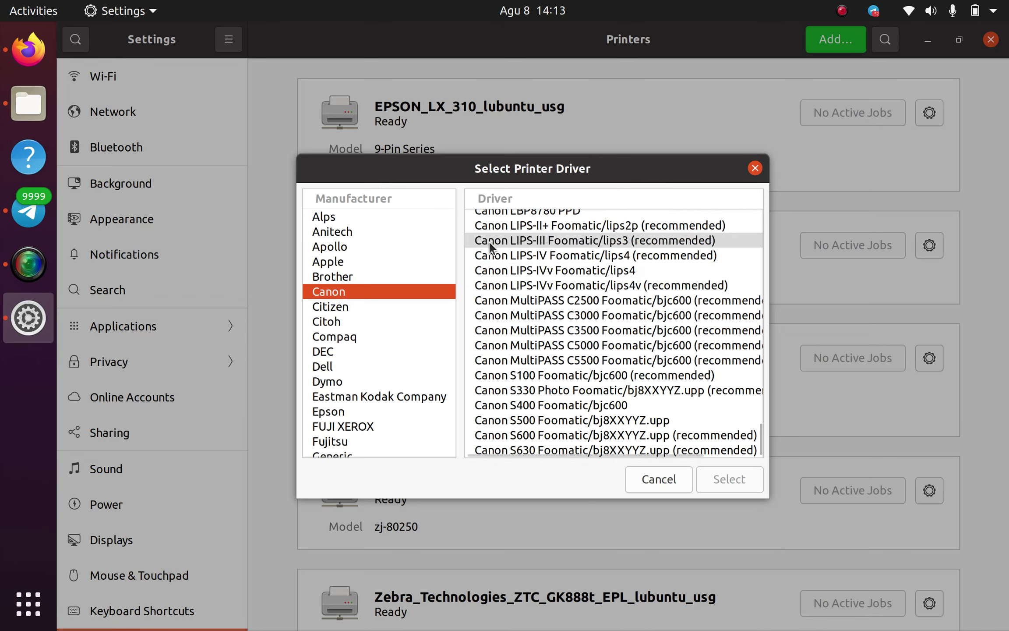
- Open Terminal and try to install the package with "sudo apt install gutenprint", entering the account password
{"action": "left_click", "coordinate": [51, 11]}
{"action": "type", "text": "ter"}
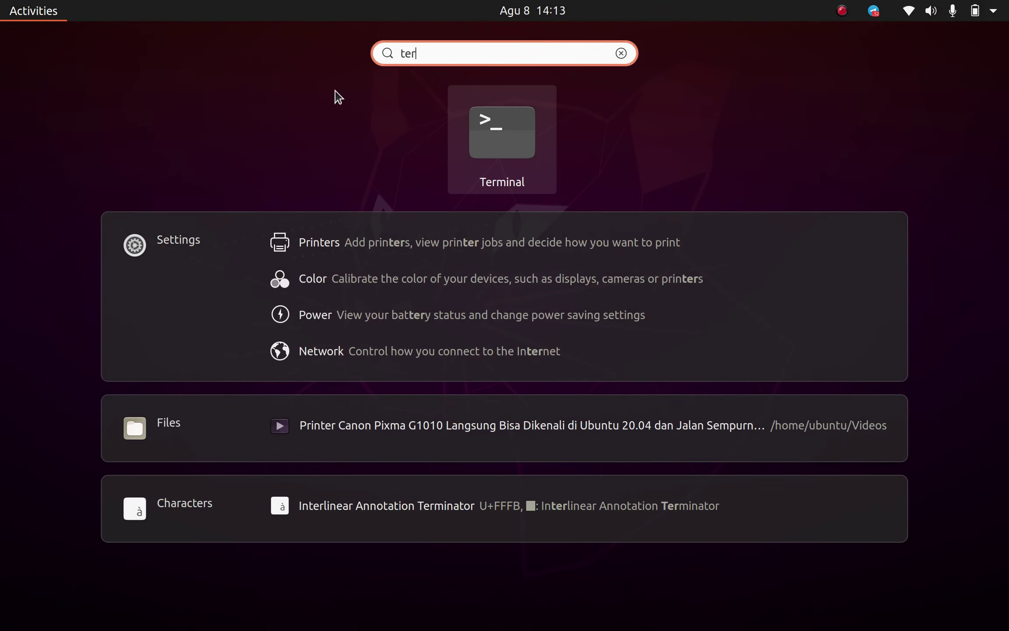
{"action": "left_click", "coordinate": [460, 147]}
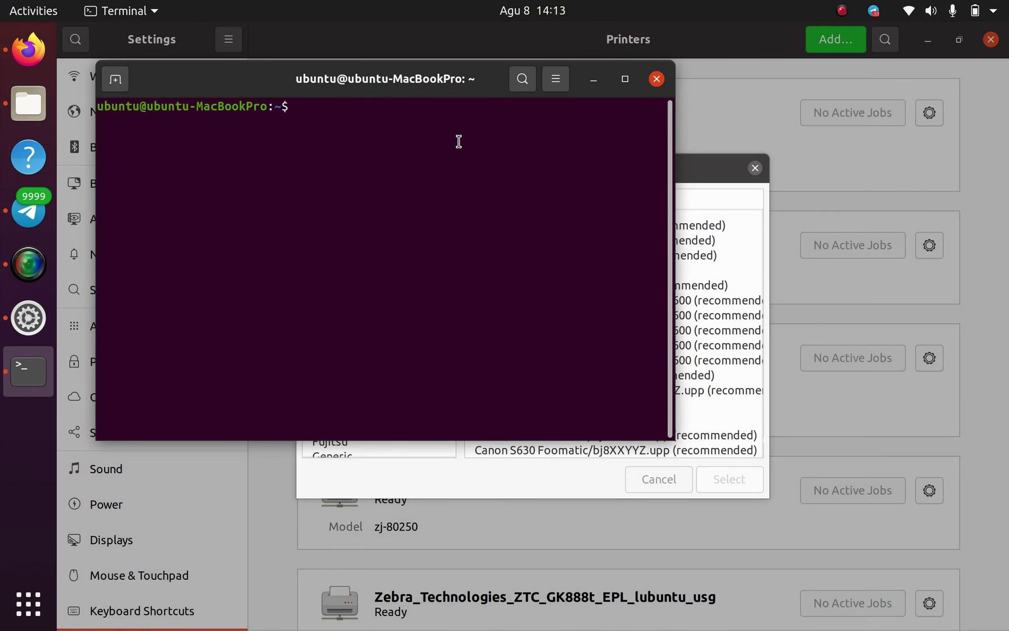
{"action": "type", "text": "sudo apt instal"}
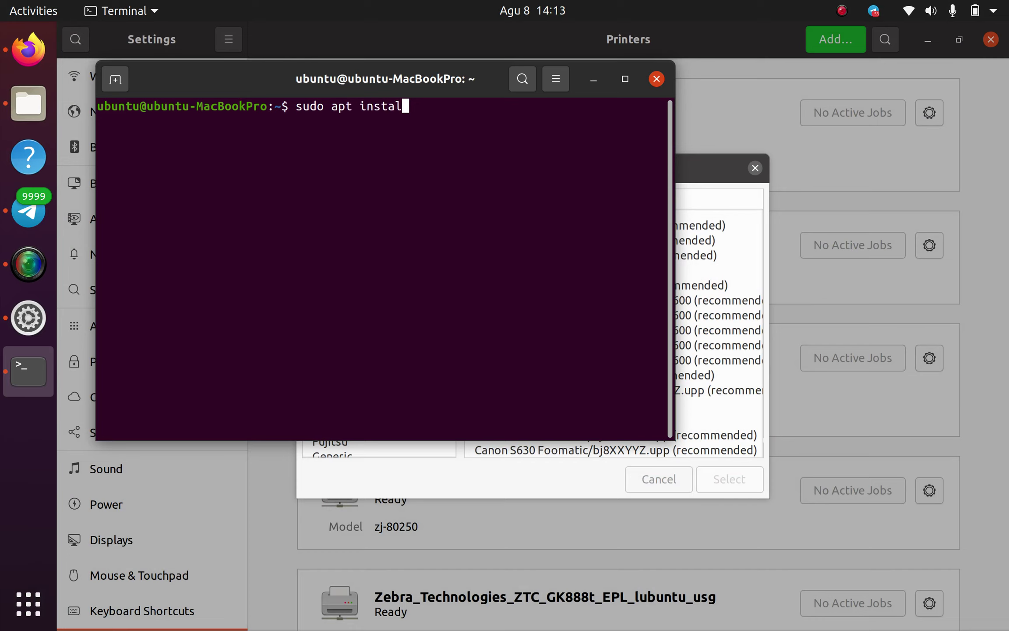
{"action": "type", "text": "l gutenprint"}
{"action": "key", "text": "Return"}
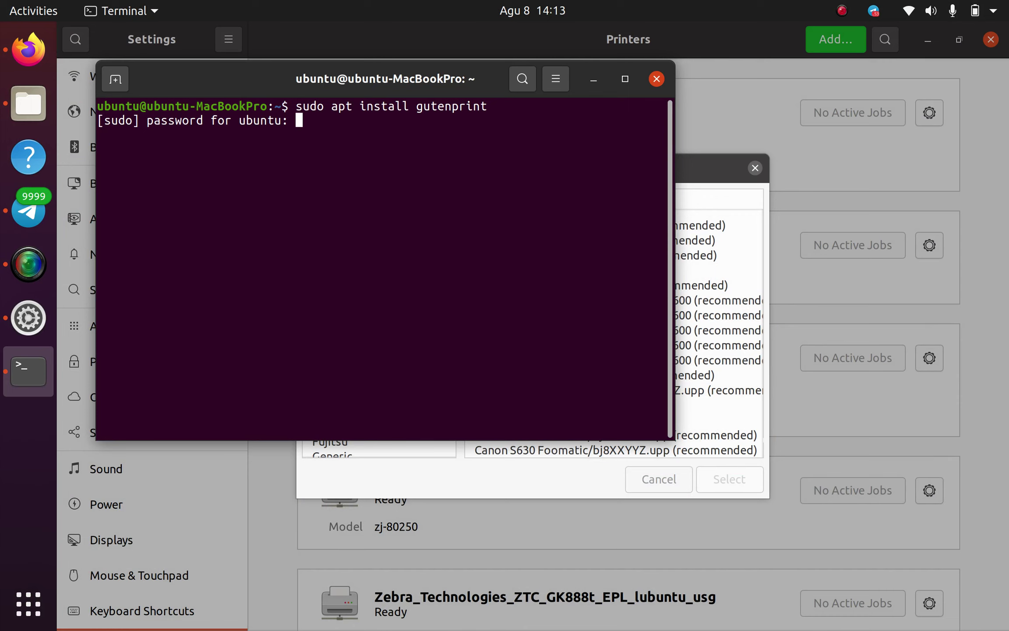
{"action": "key", "text": "Return"}
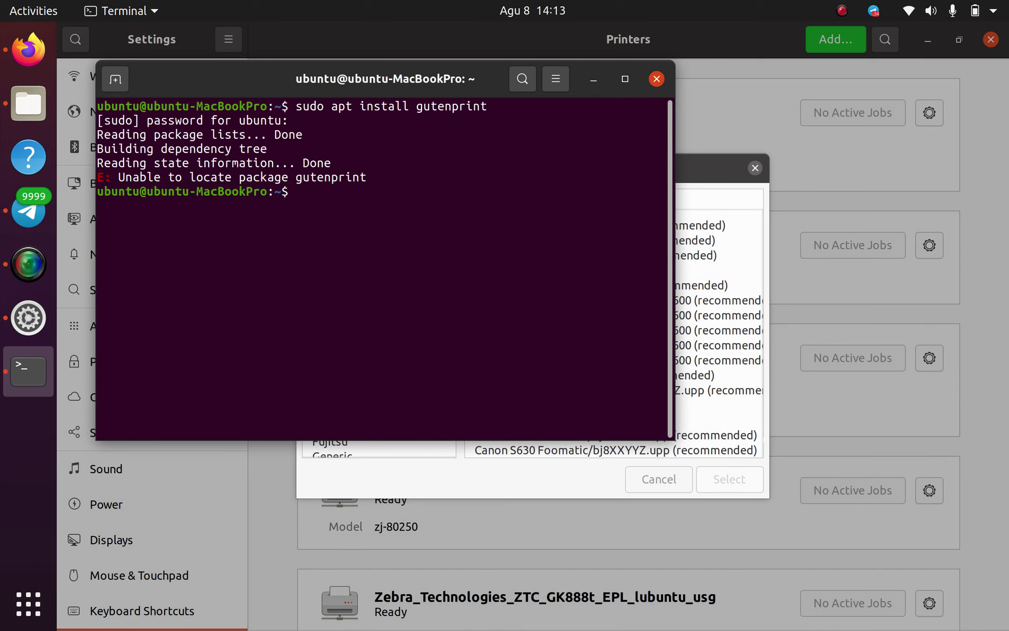
- Try the installation again with the package name respelled as guttenprint
{"action": "key", "text": "Up"}
{"action": "key", "text": "Left"}
{"action": "key", "text": "Left"}
{"action": "key", "text": "Left"}
{"action": "key", "text": "Left"}
{"action": "key", "text": "Left"}
{"action": "key", "text": "Left"}
{"action": "key", "text": "Left"}
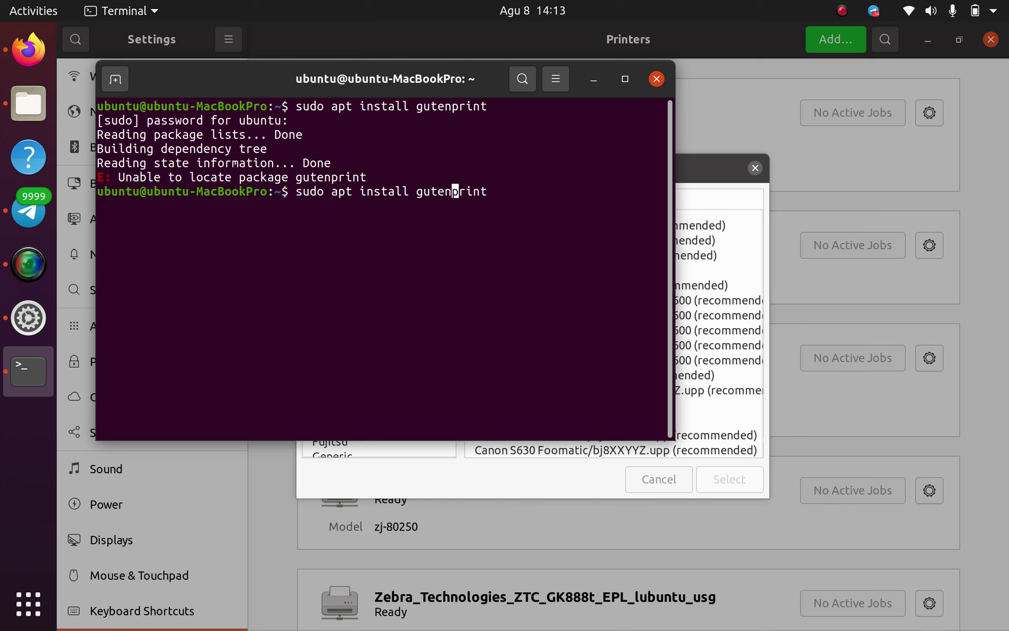
{"action": "type", "text": "t"}
{"action": "key", "text": "Return"}
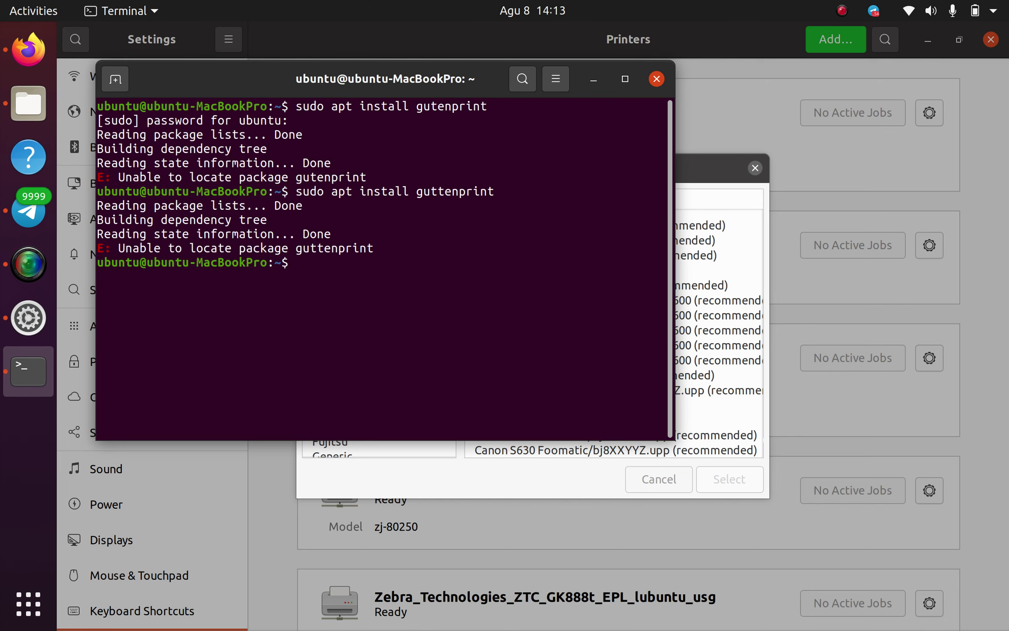
- Install the Synaptic package manager with "sudo apt install synaptic" and accept the additional packages
{"action": "type", "text": "sud"}
{"action": "key", "text": "BackSpace"}
{"action": "key", "text": "BackSpace"}
{"action": "type", "text": "udo apt install "}
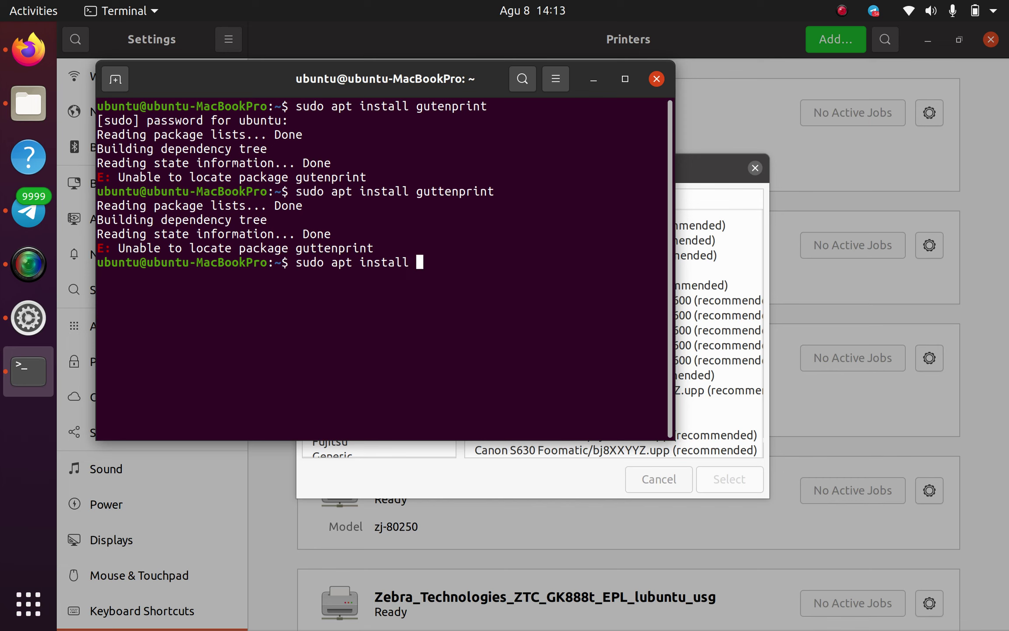
{"action": "type", "text": "synaptic"}
{"action": "key", "text": "Return"}
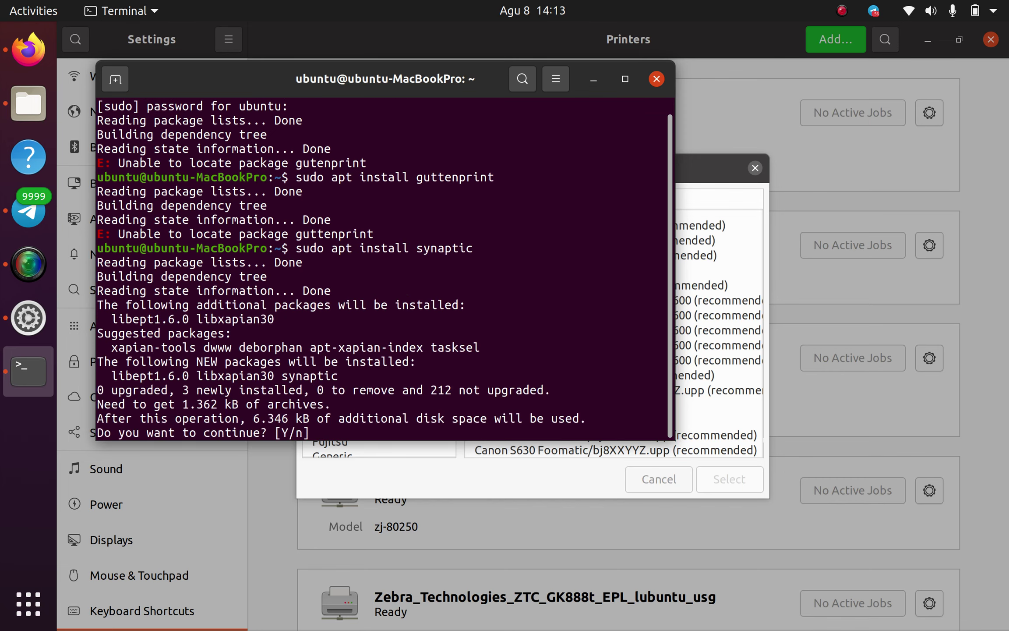
{"action": "type", "text": "y"}
{"action": "key", "text": "Return"}
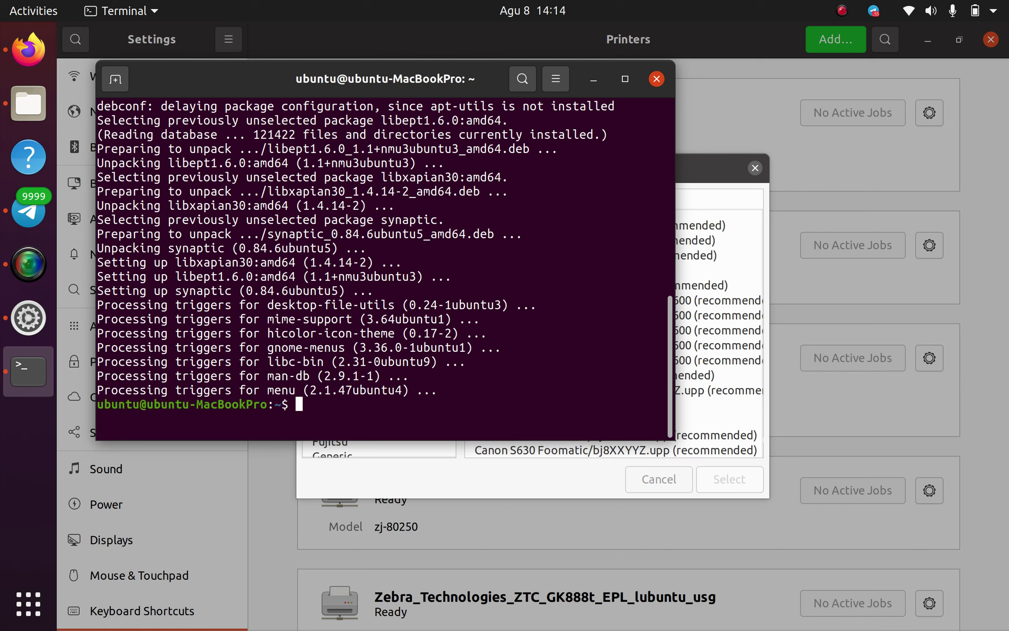
{"action": "type", "text": "synaptic"}
{"action": "key", "text": "Return"}
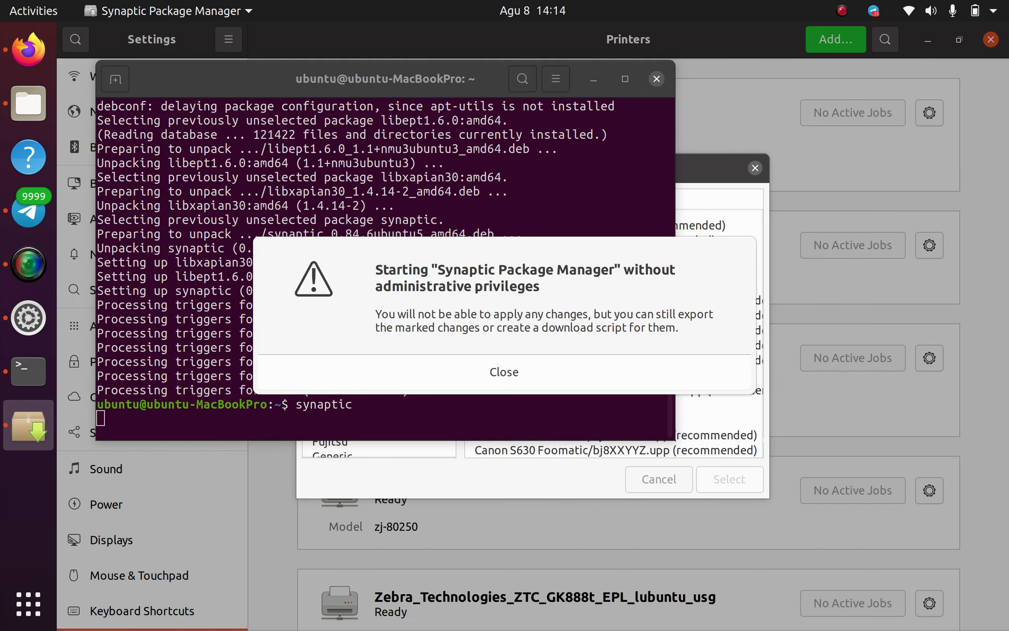
{"action": "left_click", "coordinate": [486, 373]}
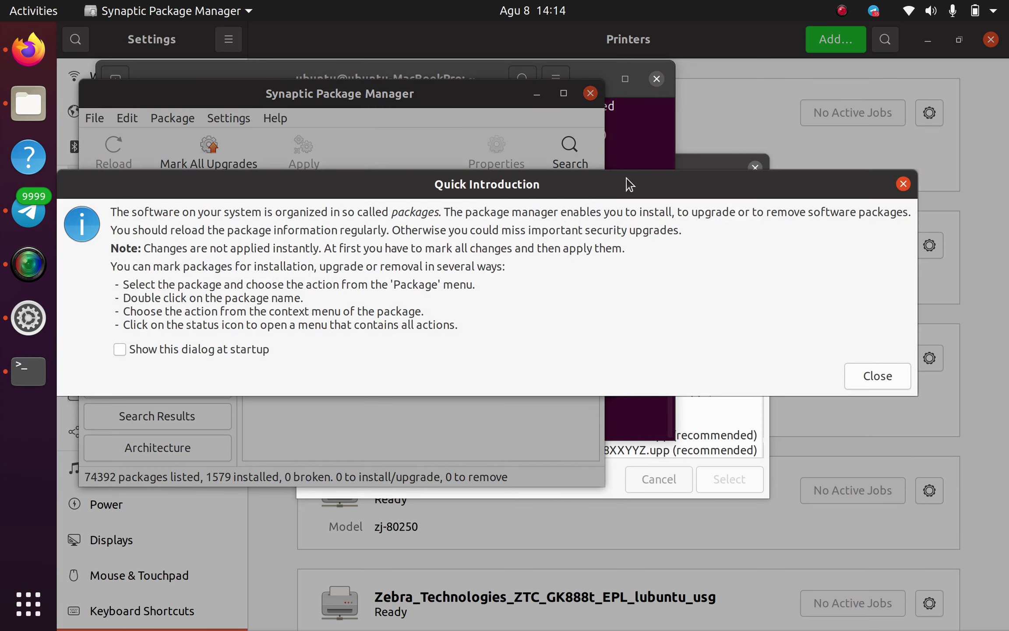
{"action": "left_click", "coordinate": [858, 374]}
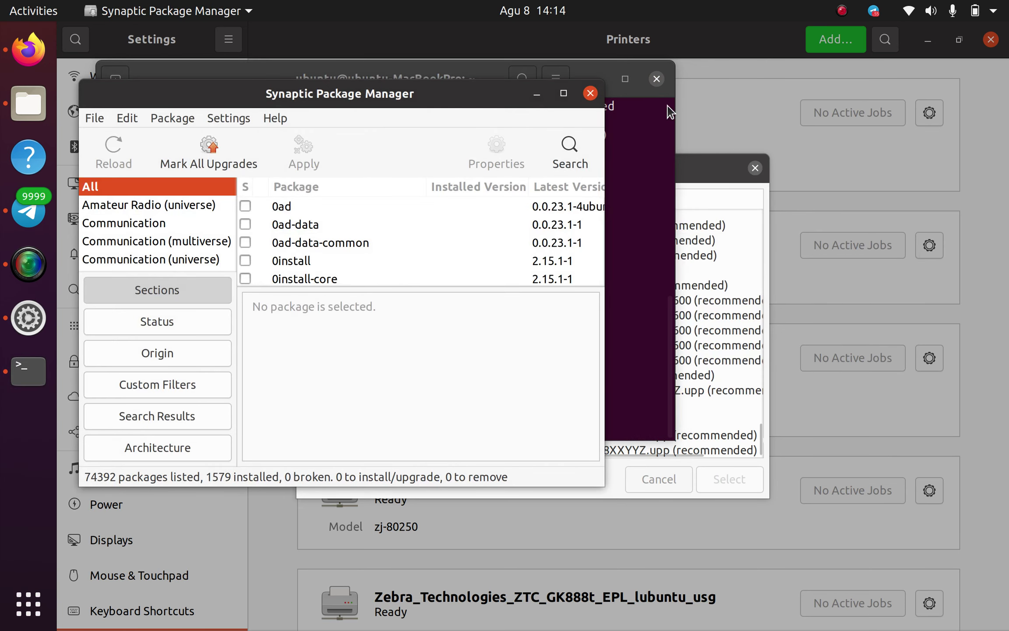
{"action": "left_click", "coordinate": [590, 93]}
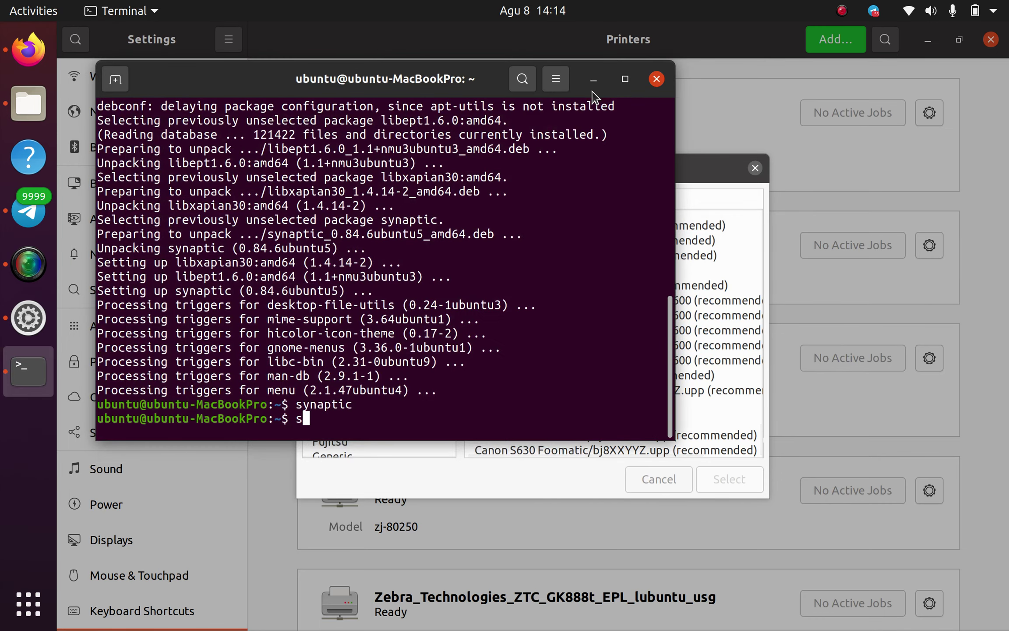
- Launch Synaptic with administrative privileges using "sudo synaptic", maximize its window and dismiss the quick introduction
{"action": "type", "text": "sudo synaptic"}
{"action": "key", "text": "Return"}
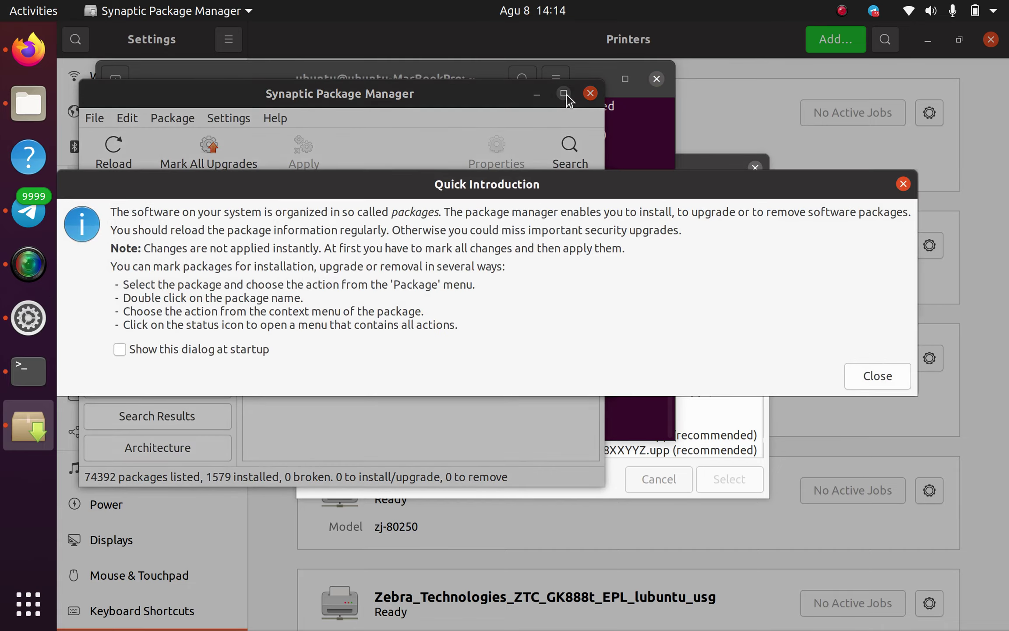
{"action": "left_click", "coordinate": [565, 93]}
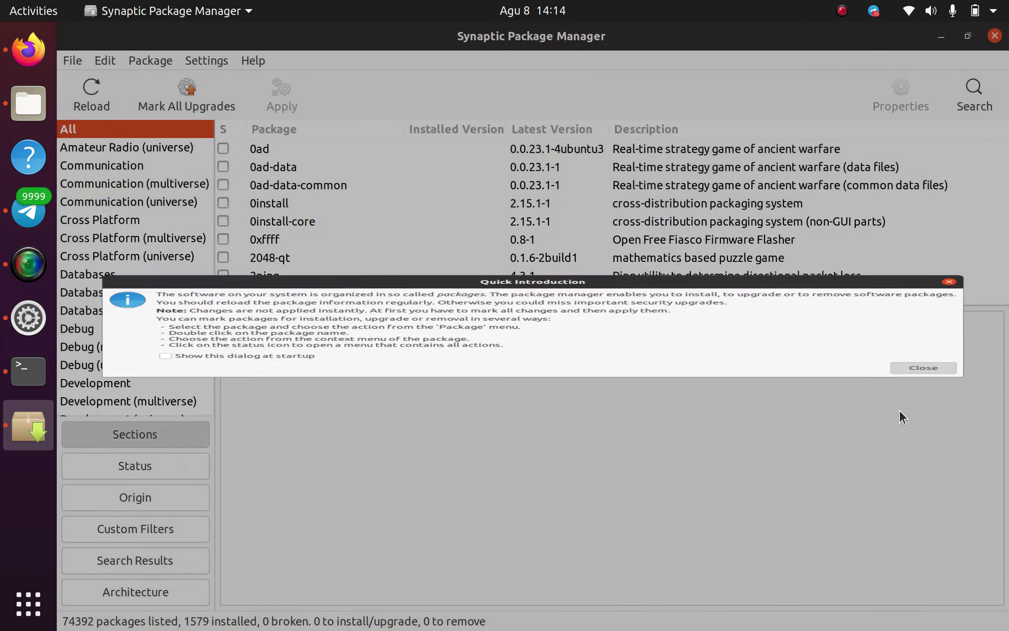
{"action": "left_click", "coordinate": [899, 412]}
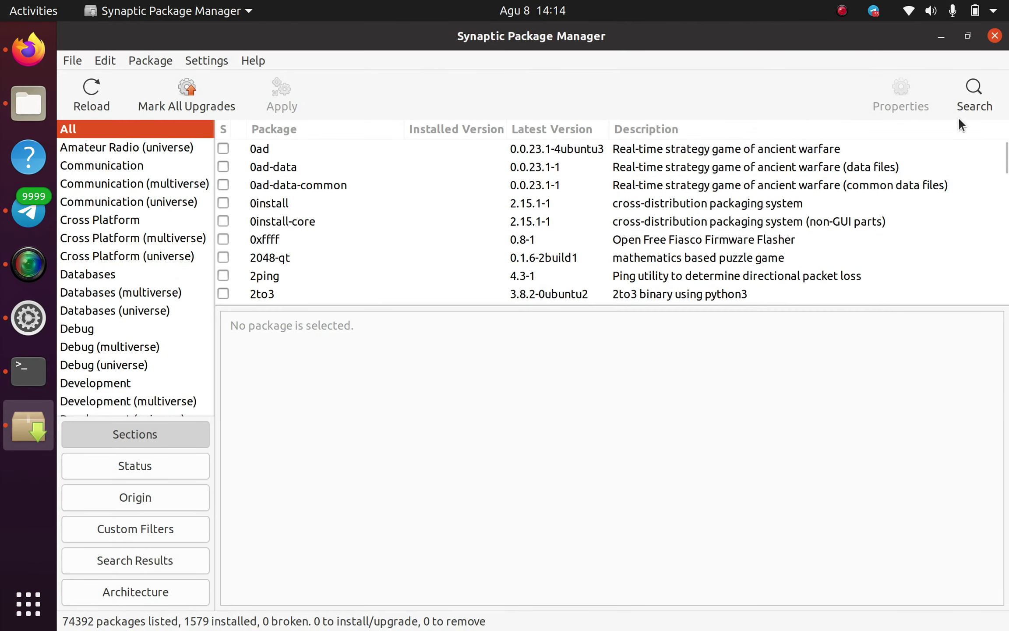
- Search the package descriptions and names for gutenprint
{"action": "left_click", "coordinate": [967, 93]}
{"action": "type", "text": "utenprint"}
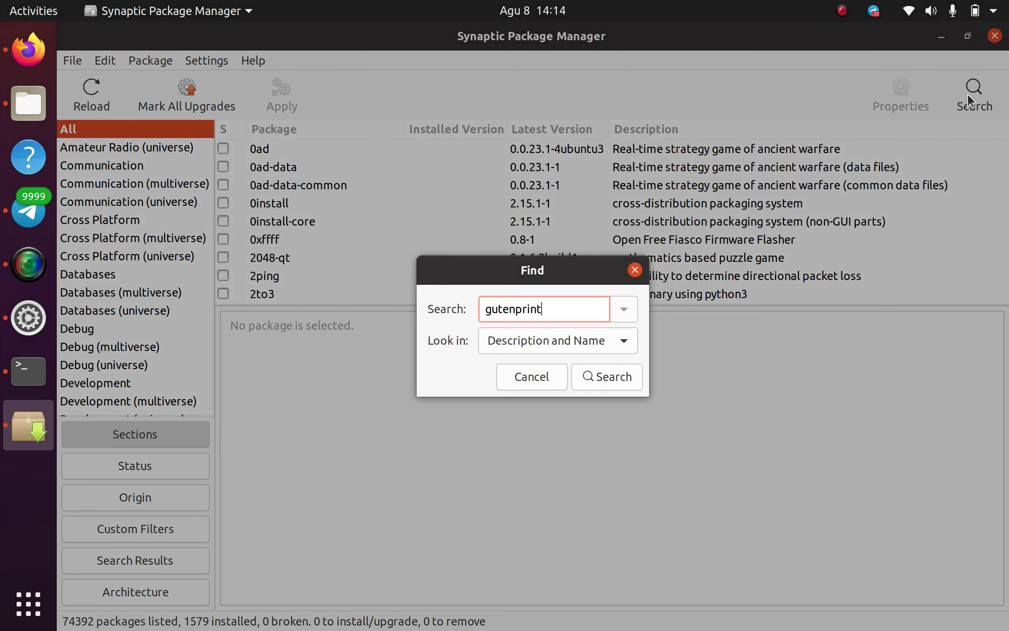
{"action": "key", "text": "Return"}
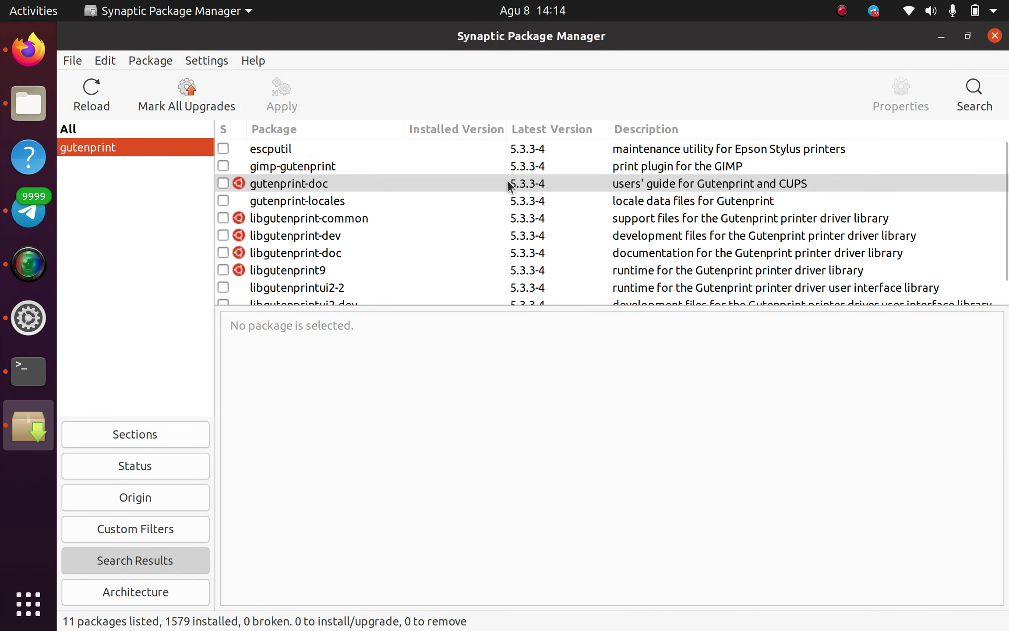
- Mark the printer-driver-gutenprint package for installation together with its required packages libgutenprint-common and libgutenprint9
{"action": "left_click", "coordinate": [375, 181]}
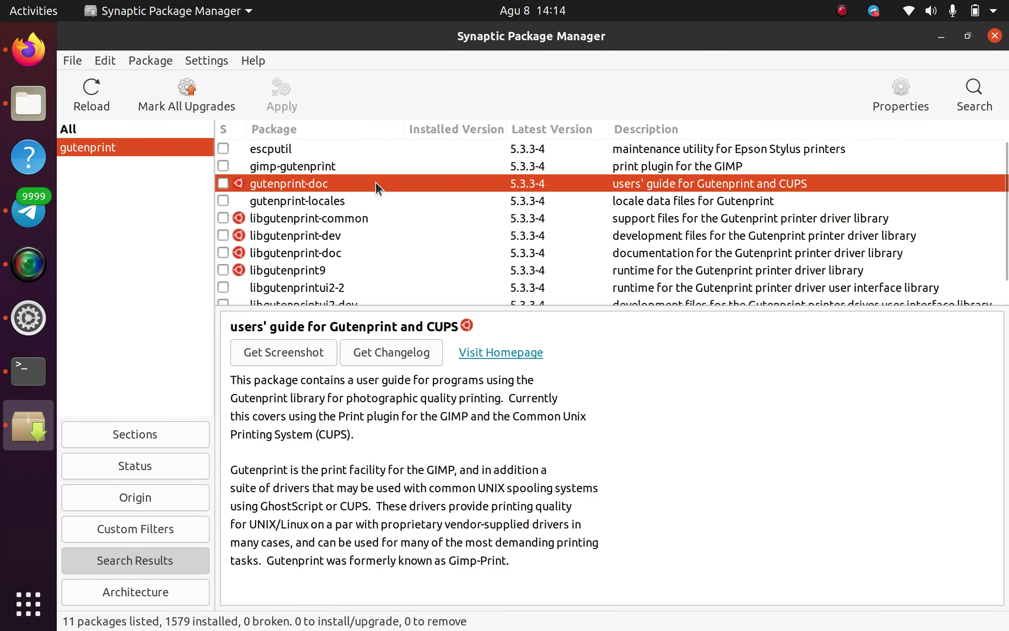
{"action": "left_click", "coordinate": [355, 219]}
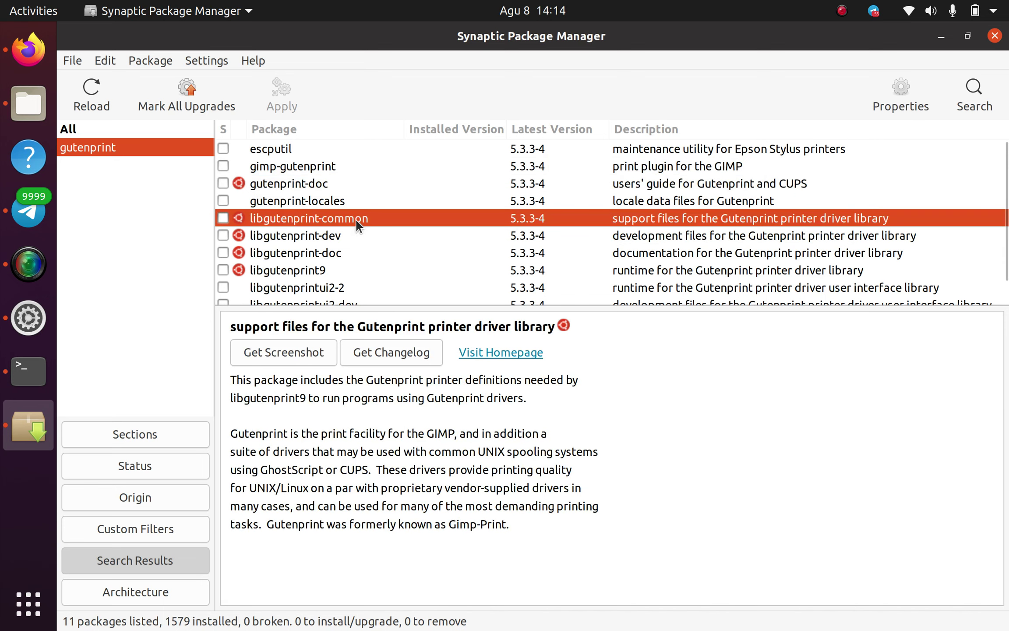
{"action": "scroll", "coordinate": [294, 239], "scroll_direction": "down", "scroll_amount": 1}
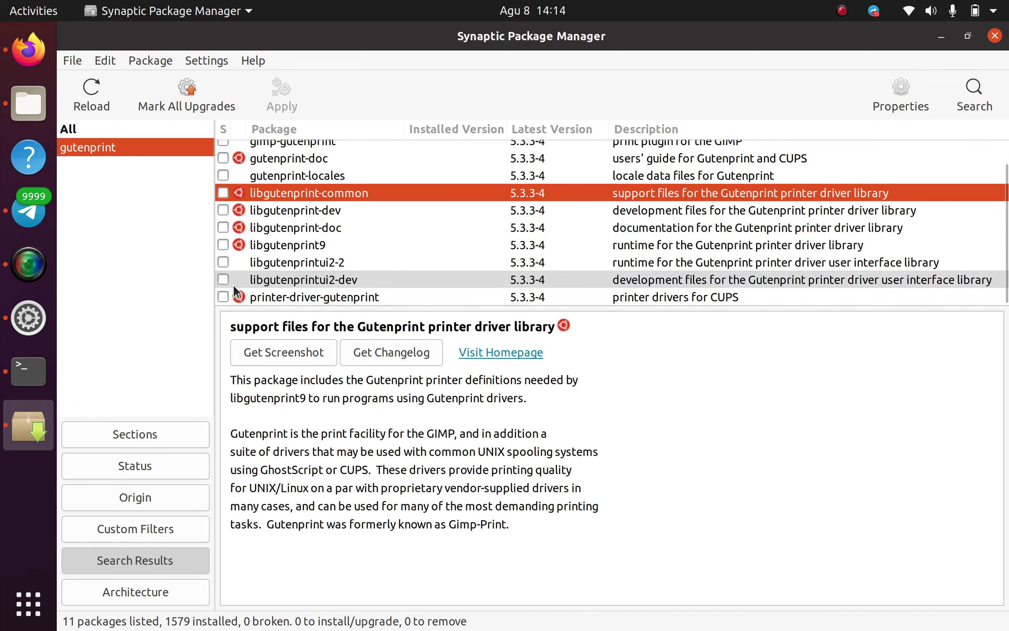
{"action": "left_click", "coordinate": [225, 293]}
{"action": "left_click", "coordinate": [296, 318]}
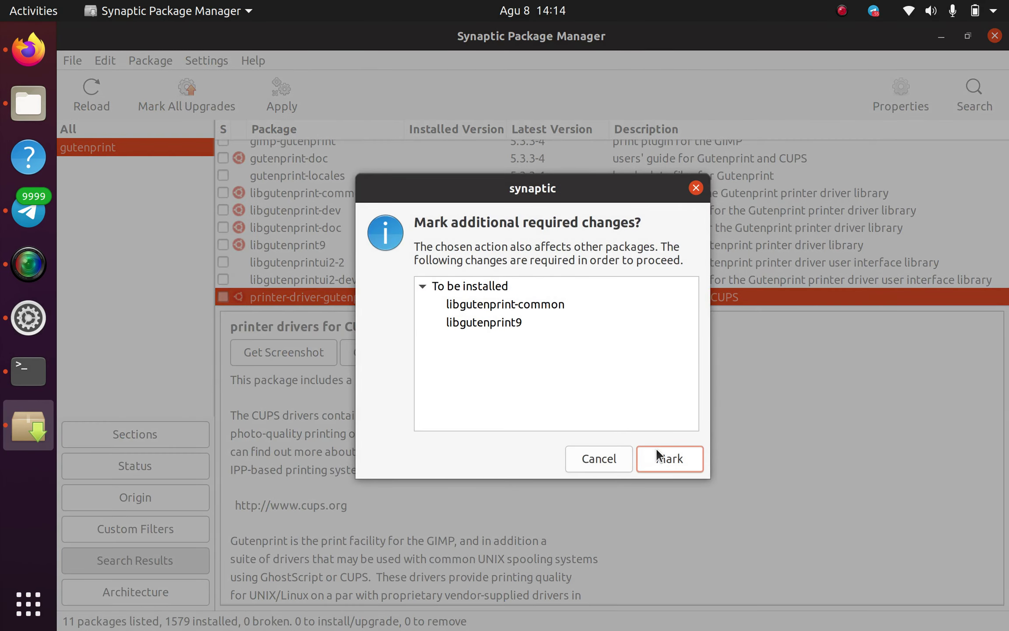
{"action": "left_click", "coordinate": [659, 458]}
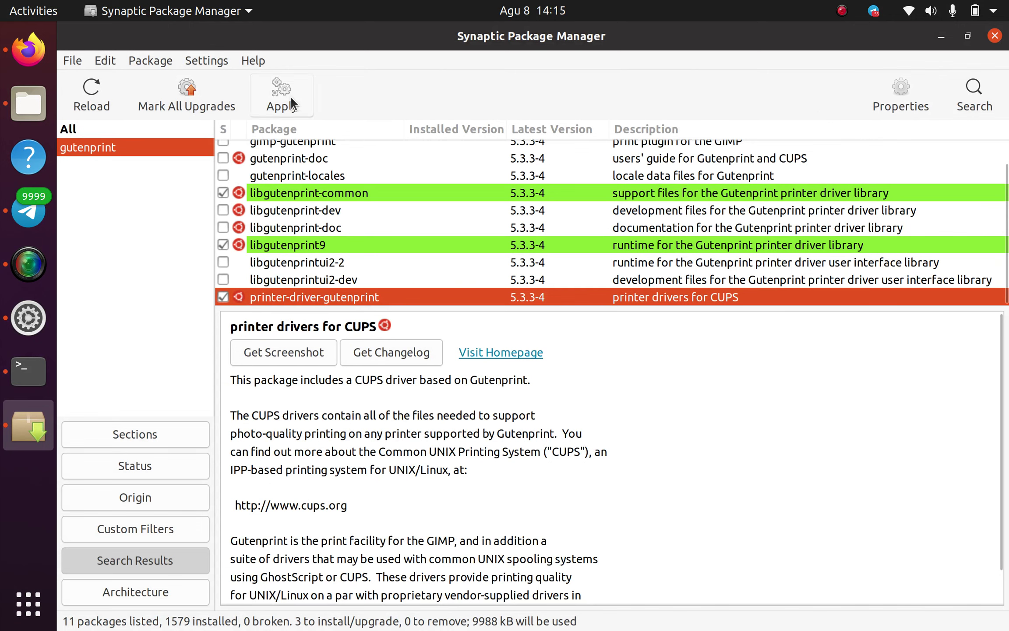
- Apply the marked changes and confirm the summary to download and install the Gutenprint packages
{"action": "left_click", "coordinate": [287, 93]}
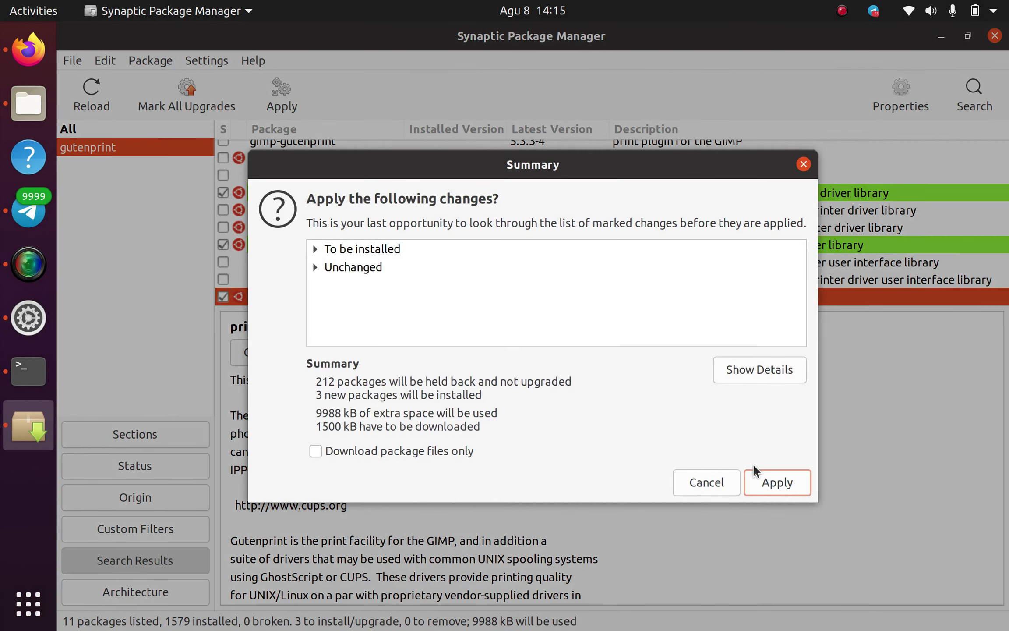
{"action": "left_click", "coordinate": [771, 478]}
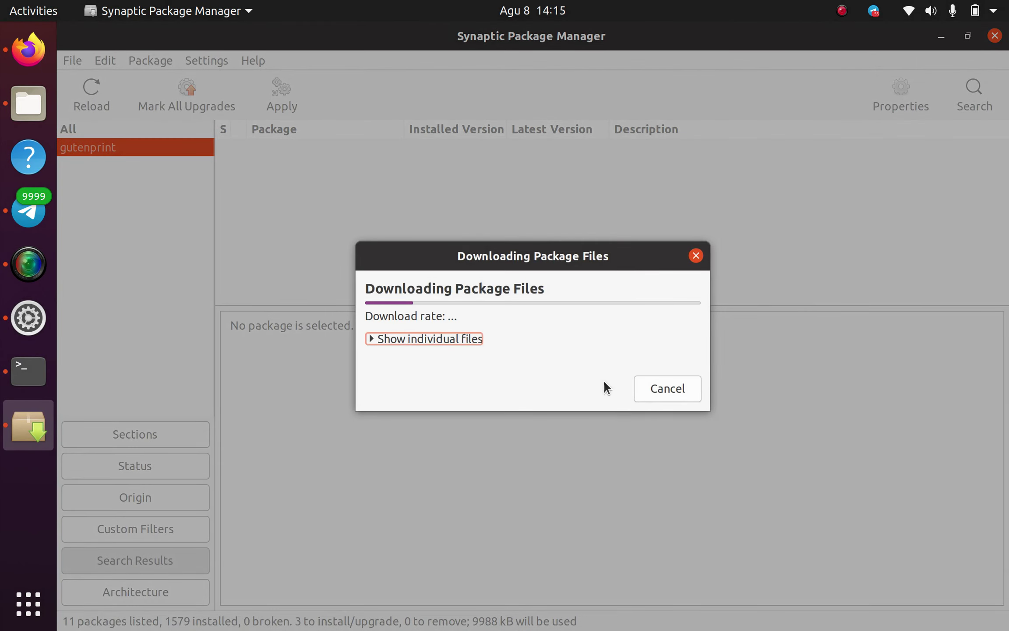
{"action": "left_click", "coordinate": [439, 337]}
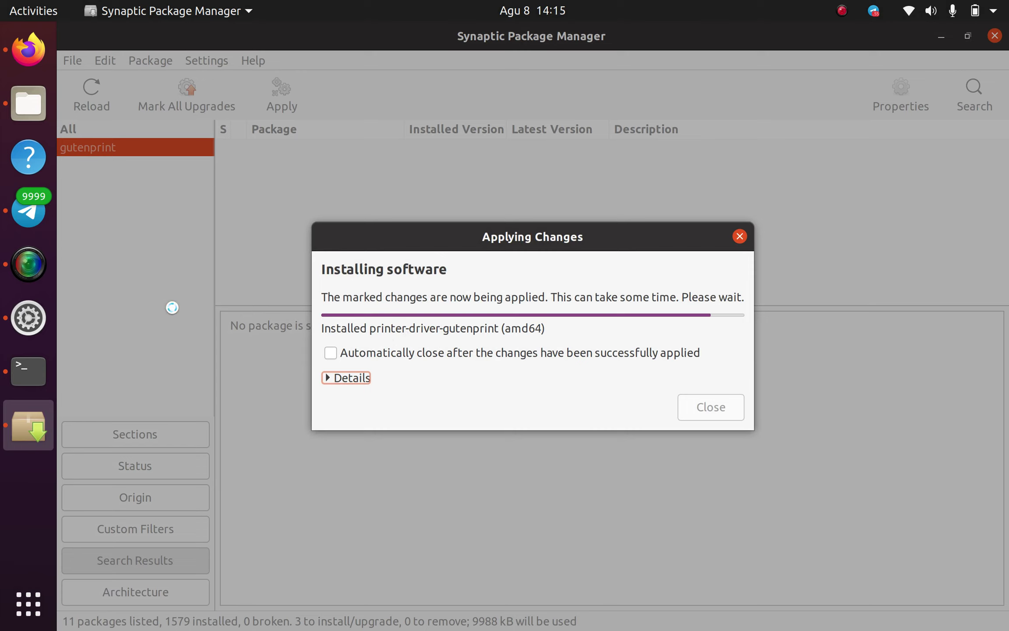
- Switch to the printer Settings, check the Canon entries in the open driver list for a G1010 match, and cancel the selection
{"action": "left_click", "coordinate": [29, 318]}
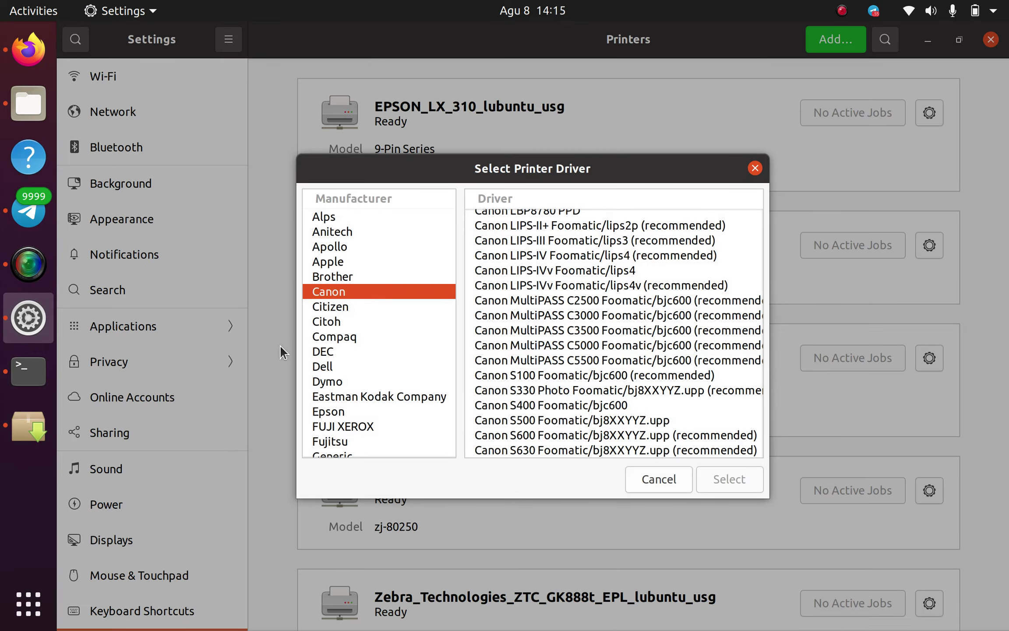
{"action": "left_click", "coordinate": [343, 278]}
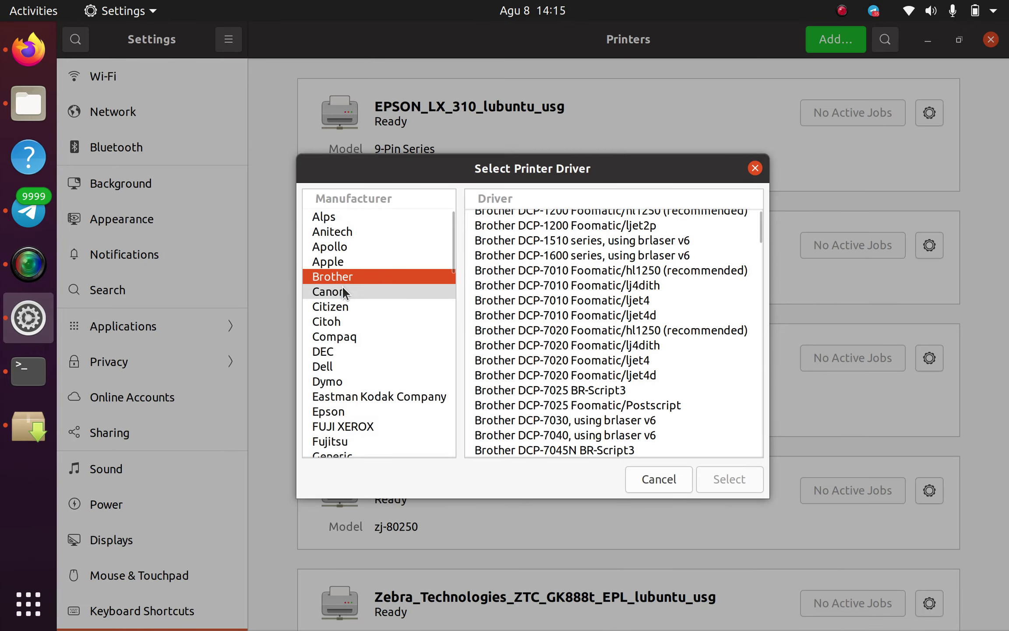
{"action": "left_click", "coordinate": [342, 289]}
{"action": "scroll", "coordinate": [520, 302], "scroll_direction": "down", "scroll_amount": 20}
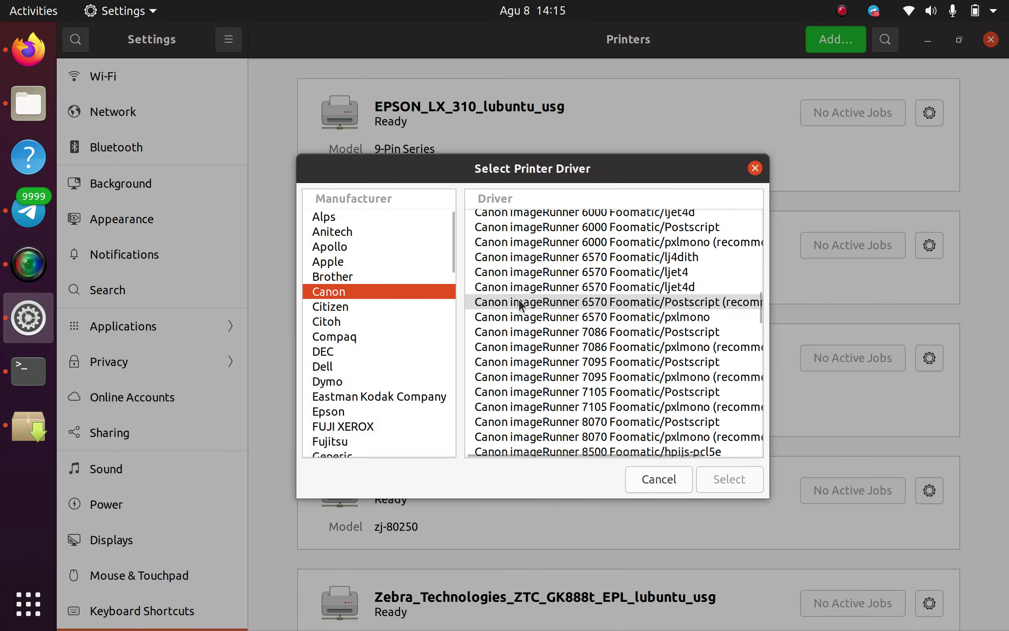
{"action": "scroll", "coordinate": [520, 302], "scroll_direction": "down", "scroll_amount": 15}
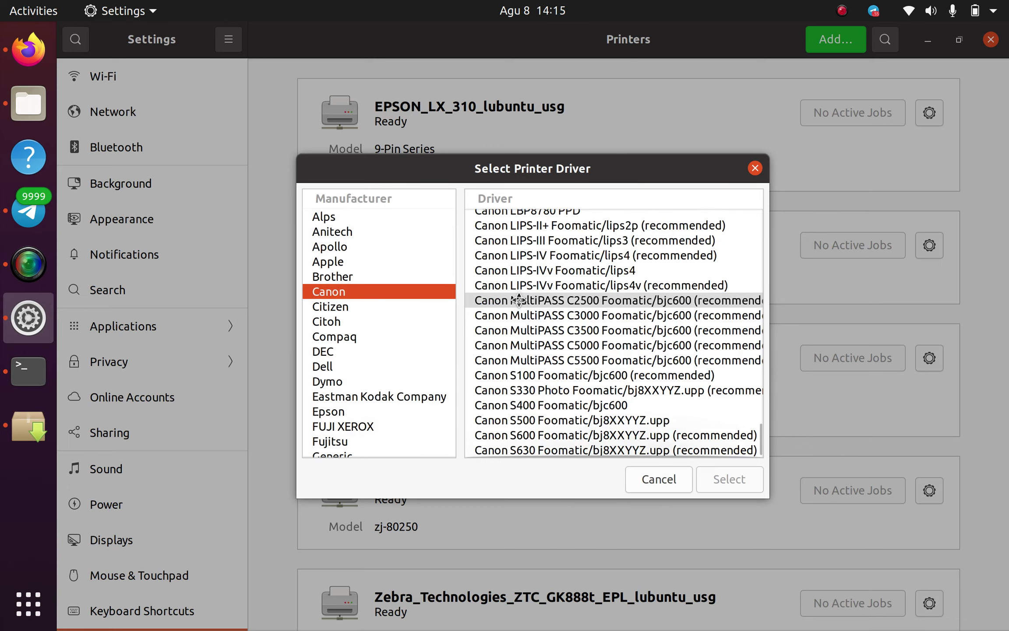
{"action": "left_click", "coordinate": [659, 478]}
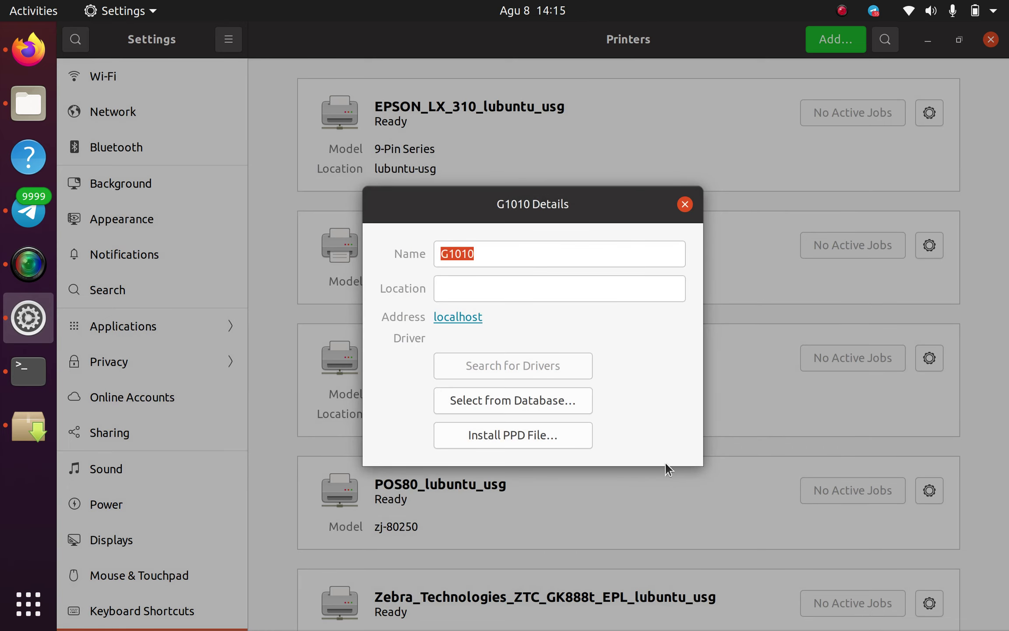
- Reopen the driver database for the G1010, look through the Canon drivers again, and close the selection and printer details
{"action": "left_click", "coordinate": [566, 401]}
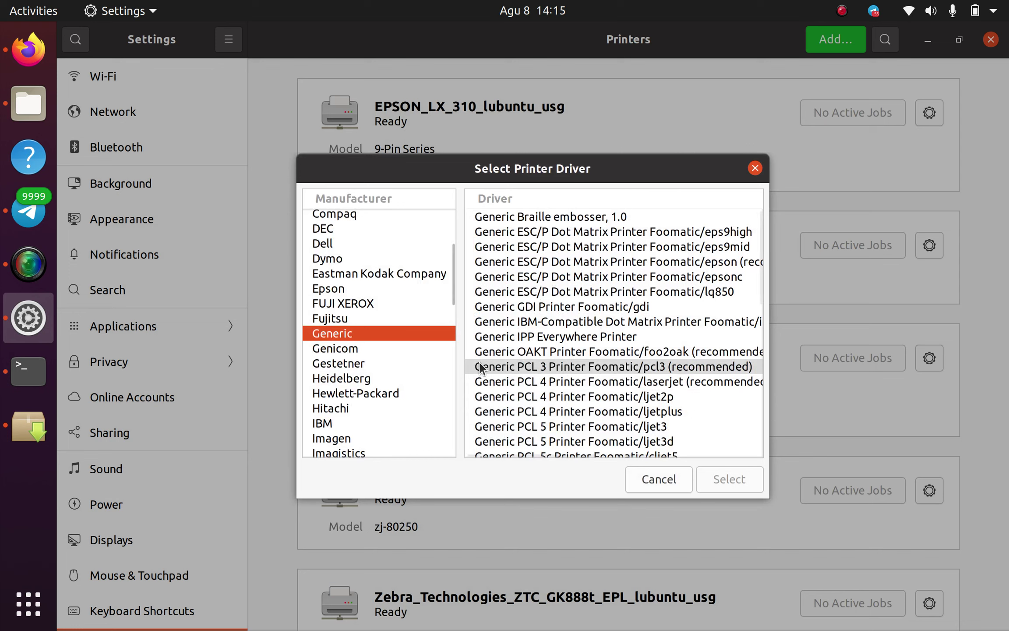
{"action": "scroll", "coordinate": [371, 286], "scroll_direction": "up", "scroll_amount": 5}
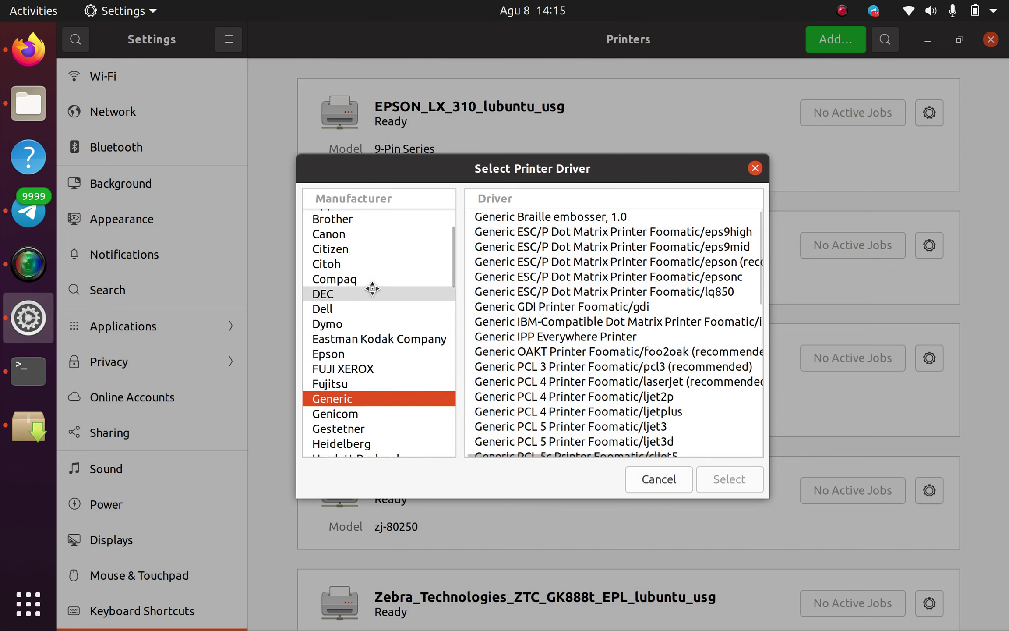
{"action": "left_click", "coordinate": [372, 271]}
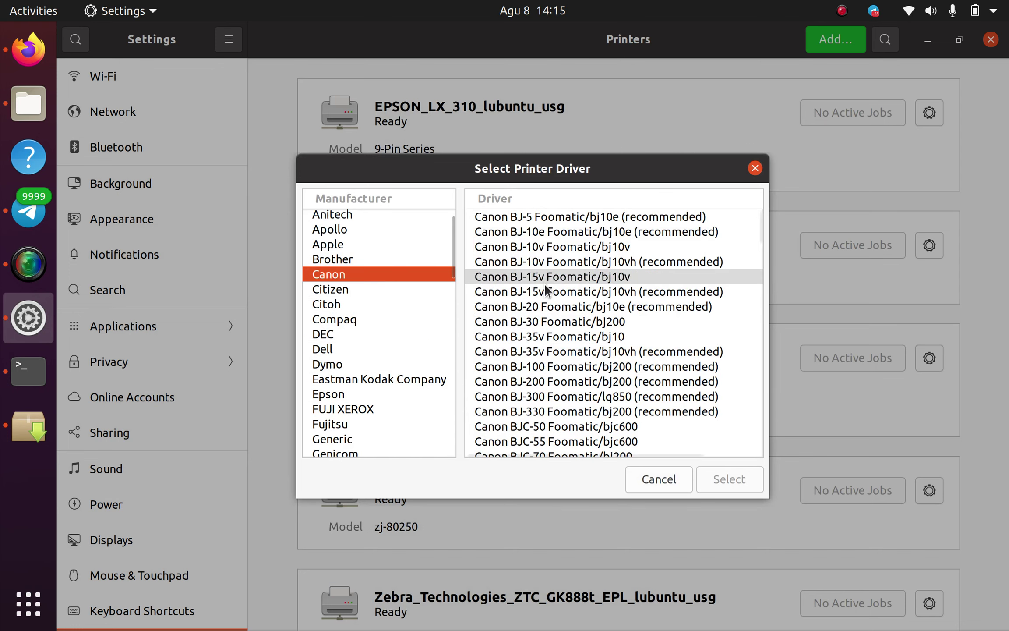
{"action": "scroll", "coordinate": [544, 283], "scroll_direction": "down", "scroll_amount": 5}
{"action": "scroll", "coordinate": [545, 289], "scroll_direction": "down", "scroll_amount": 20}
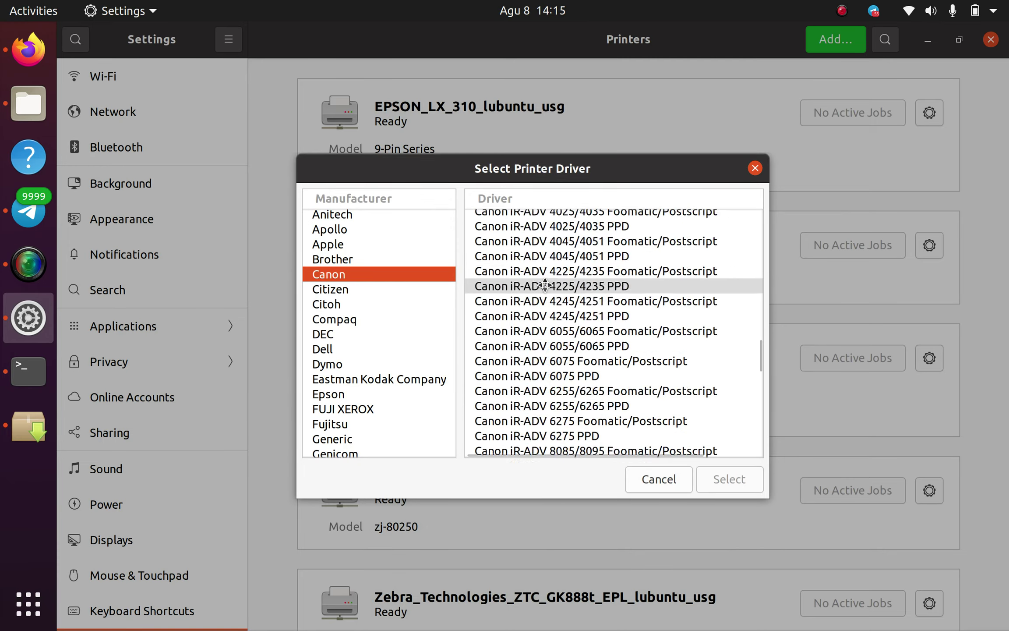
{"action": "scroll", "coordinate": [545, 289], "scroll_direction": "down", "scroll_amount": 10}
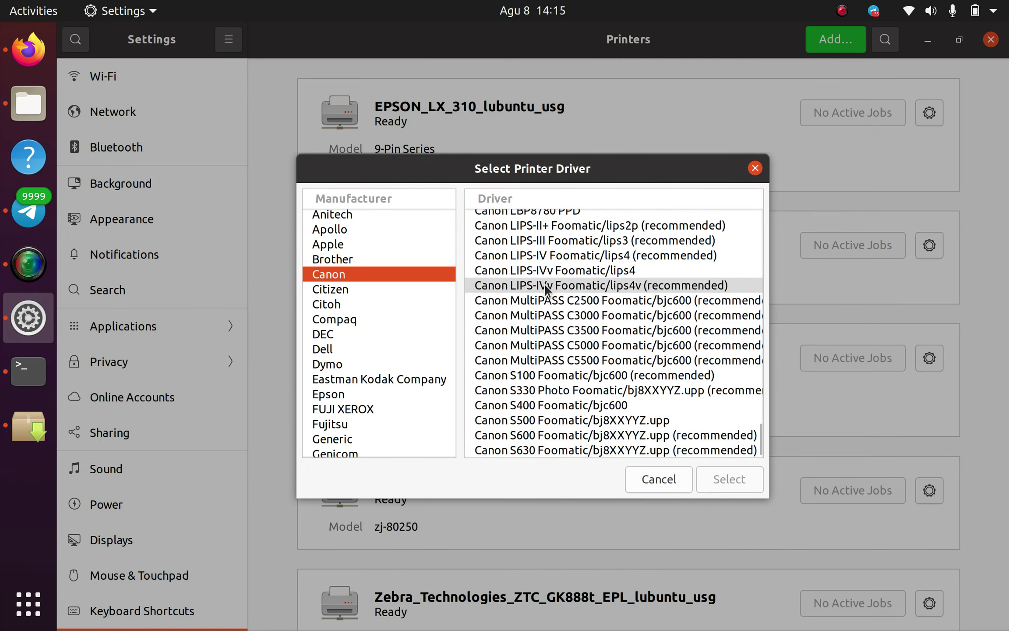
{"action": "scroll", "coordinate": [545, 289], "scroll_direction": "up", "scroll_amount": 3}
{"action": "scroll", "coordinate": [545, 289], "scroll_direction": "down", "scroll_amount": 3}
{"action": "scroll", "coordinate": [545, 287], "scroll_direction": "up", "scroll_amount": 4}
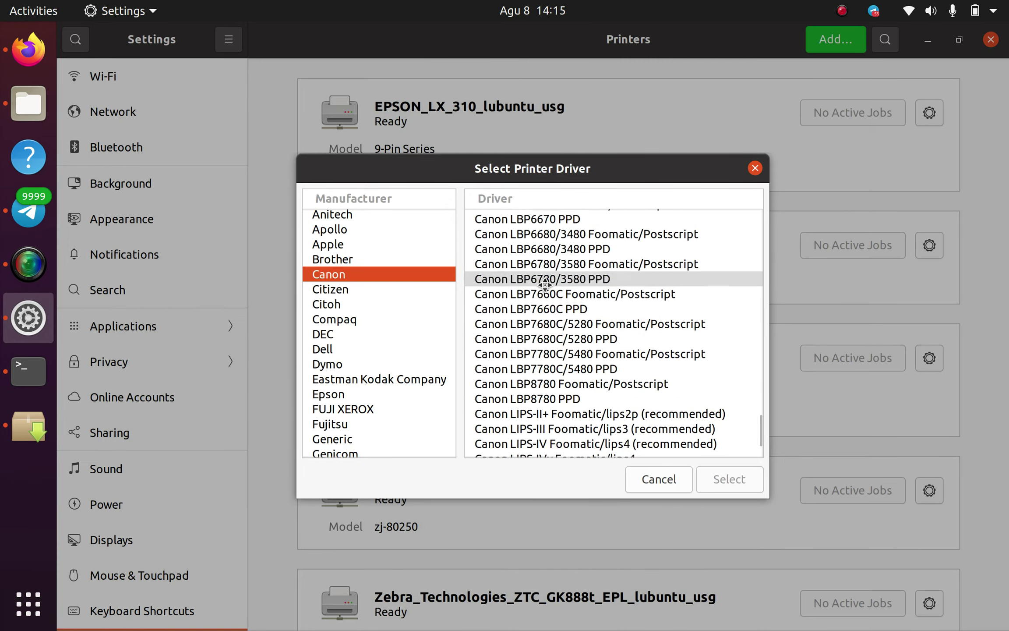
{"action": "scroll", "coordinate": [545, 285], "scroll_direction": "up", "scroll_amount": 6}
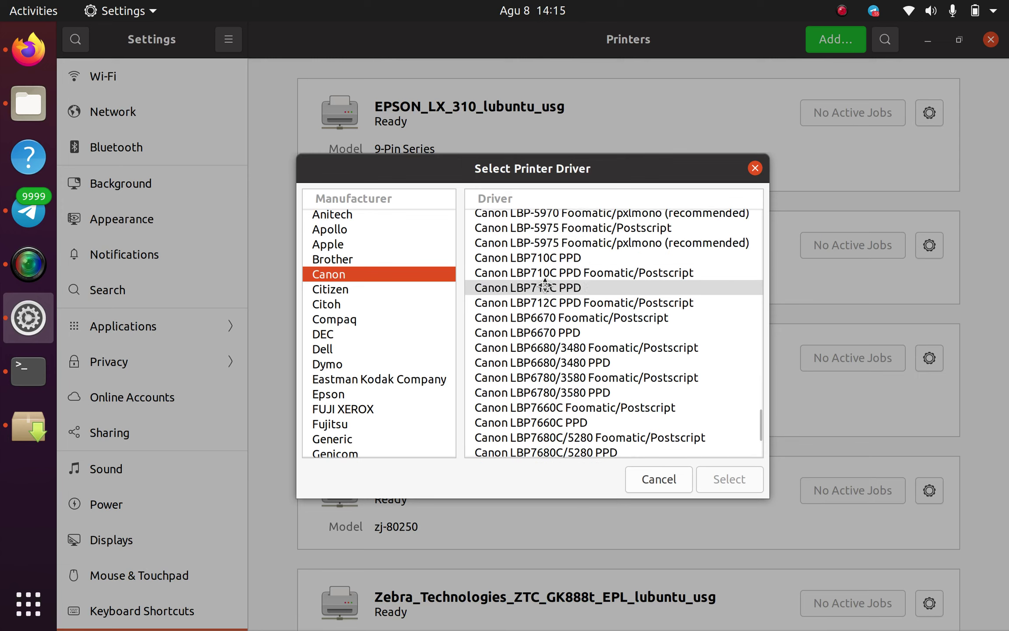
{"action": "left_click", "coordinate": [645, 483]}
{"action": "left_click", "coordinate": [685, 204]}
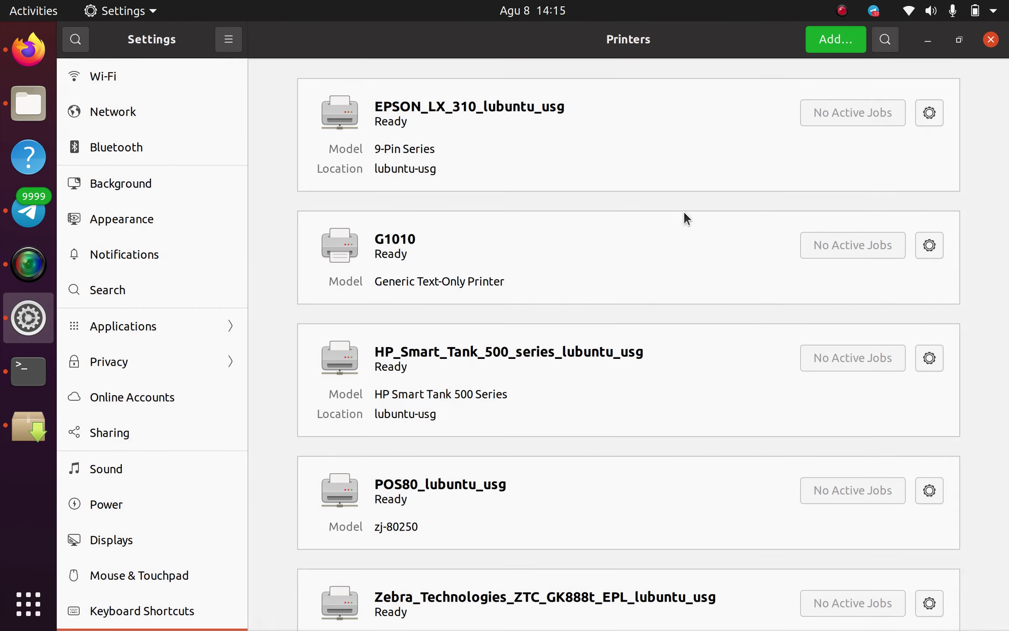
- Open the G1010 printer's details and load the driver database for selecting a driver
{"action": "left_click", "coordinate": [927, 247]}
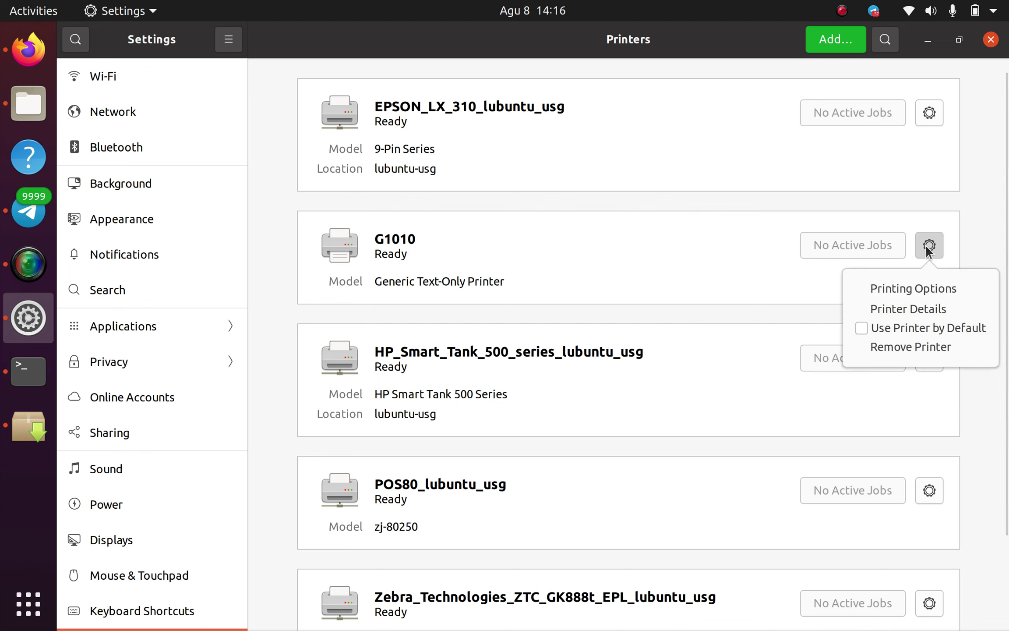
{"action": "left_click", "coordinate": [903, 305]}
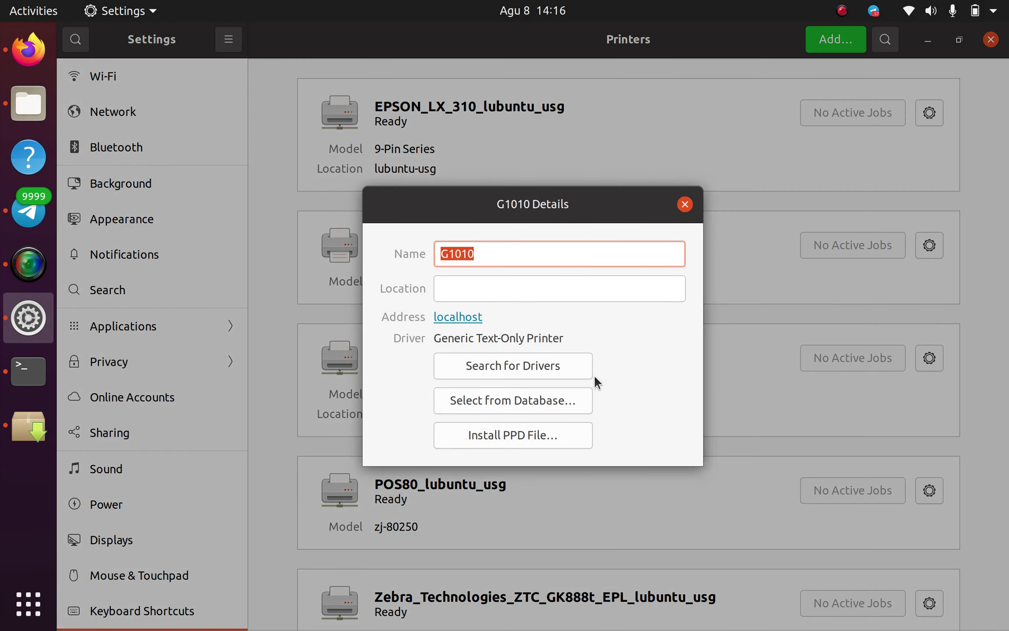
{"action": "left_click", "coordinate": [566, 399]}
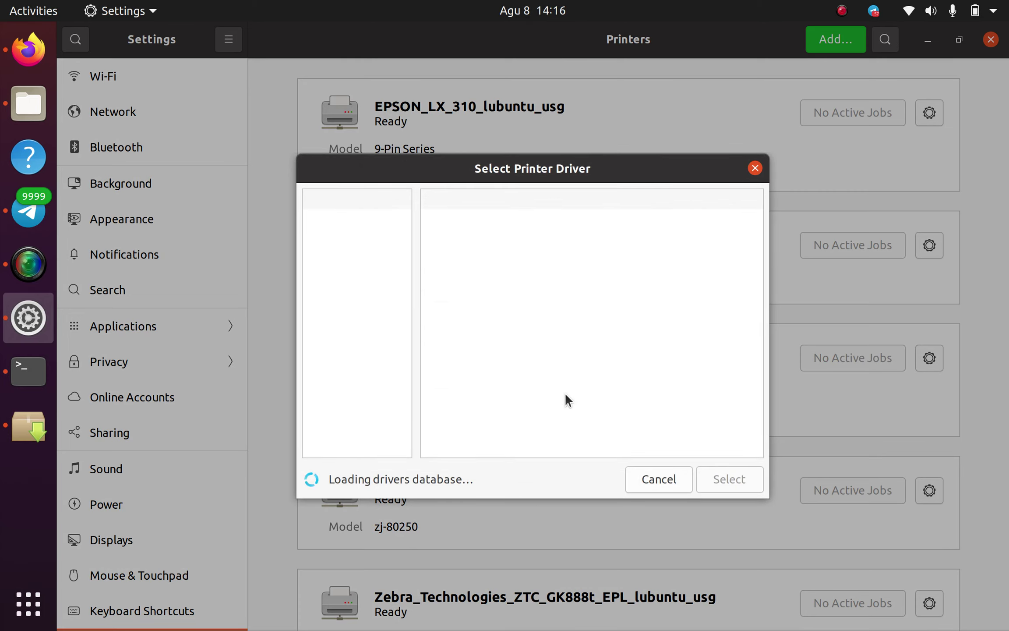
- Switch to Synaptic, close the dialog about the applied changes, and return to the printer driver selection in Settings
{"action": "left_click", "coordinate": [42, 423]}
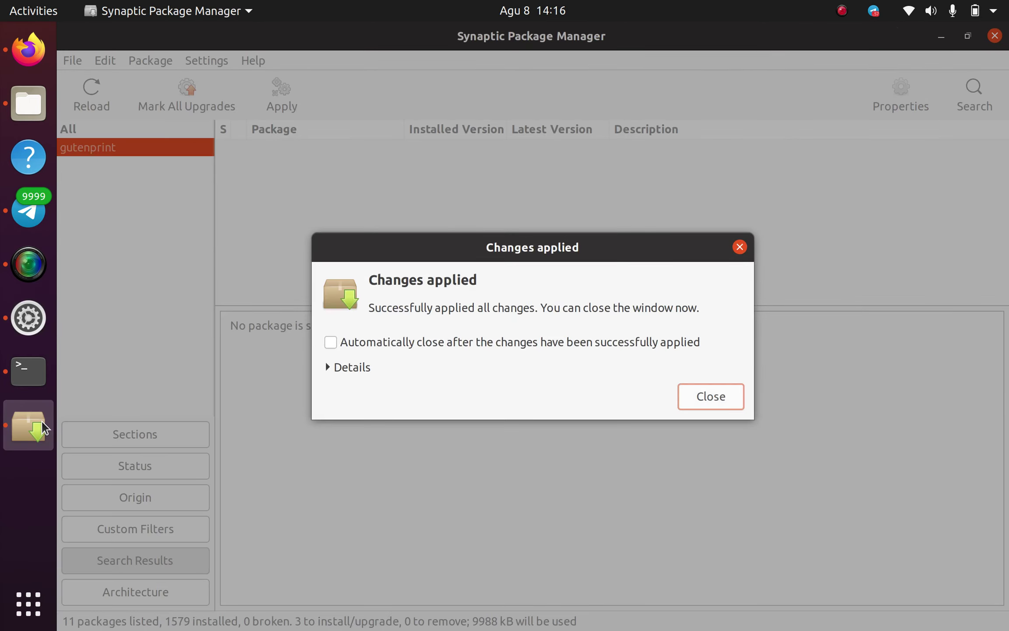
{"action": "left_click", "coordinate": [704, 395]}
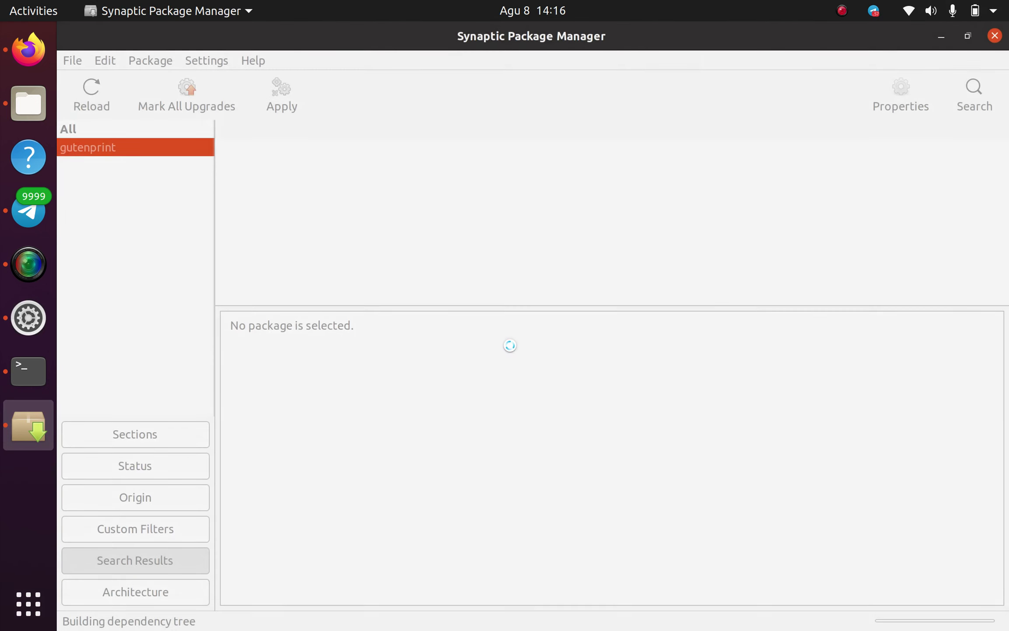
{"action": "left_click", "coordinate": [38, 329]}
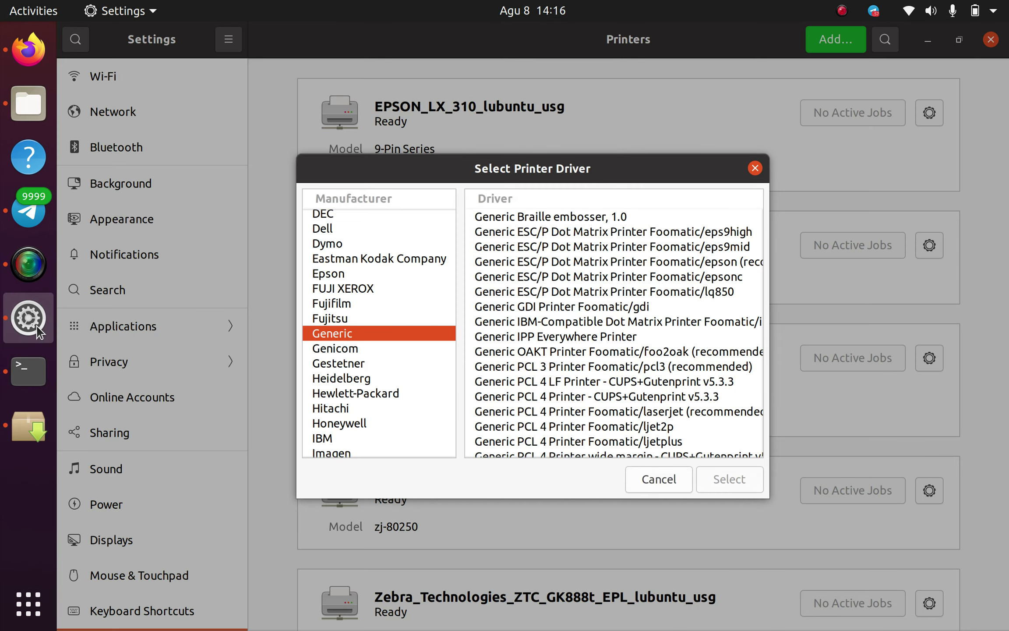
- Assign the Canon driver "Canon PIXMA G1000 - CUPS+Gutenprint v5.3.3" to the G1010 printer and close its details
{"action": "scroll", "coordinate": [354, 333], "scroll_direction": "up", "scroll_amount": 5}
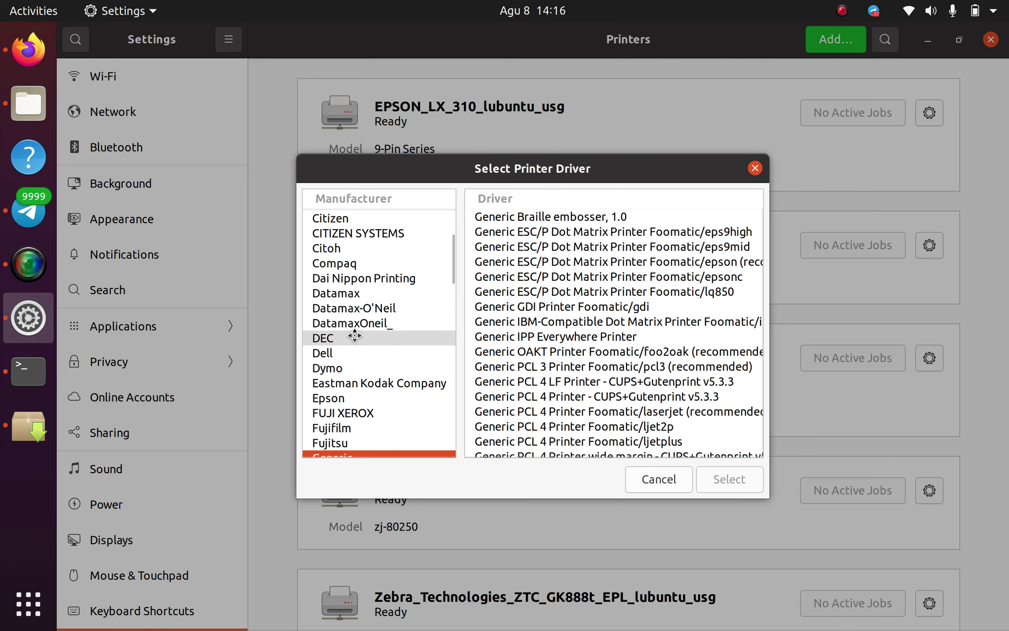
{"action": "left_click", "coordinate": [349, 292]}
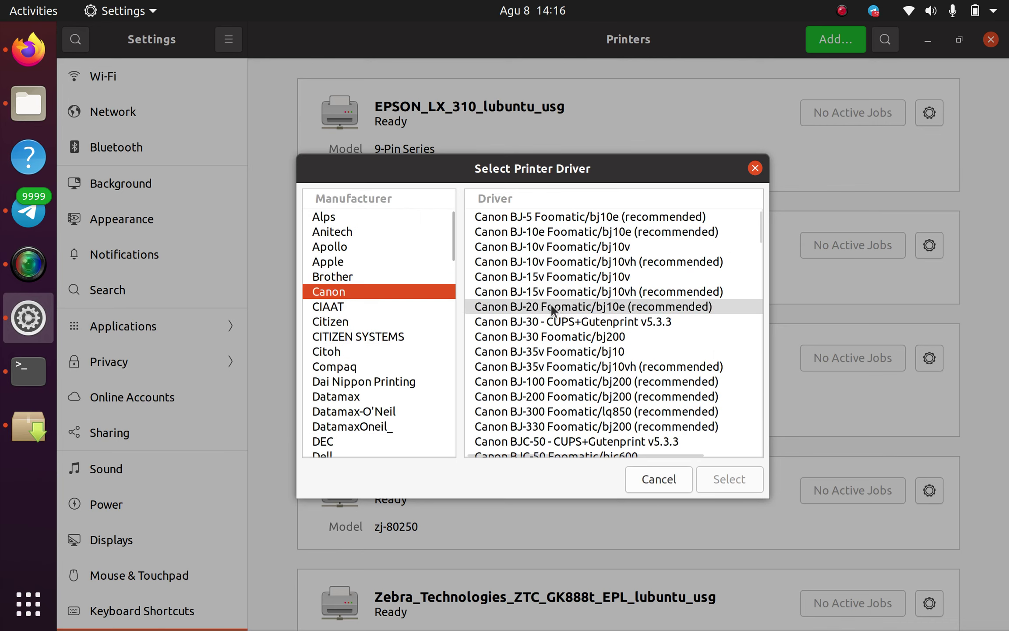
{"action": "scroll", "coordinate": [551, 306], "scroll_direction": "down", "scroll_amount": 20}
{"action": "scroll", "coordinate": [552, 308], "scroll_direction": "down", "scroll_amount": 20}
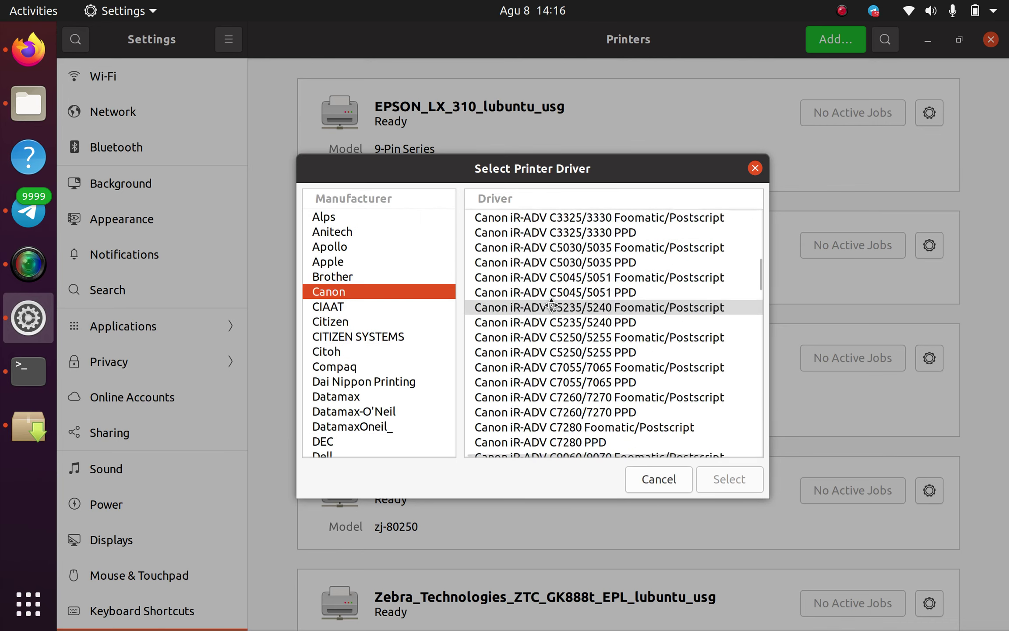
{"action": "scroll", "coordinate": [551, 309], "scroll_direction": "down", "scroll_amount": 5}
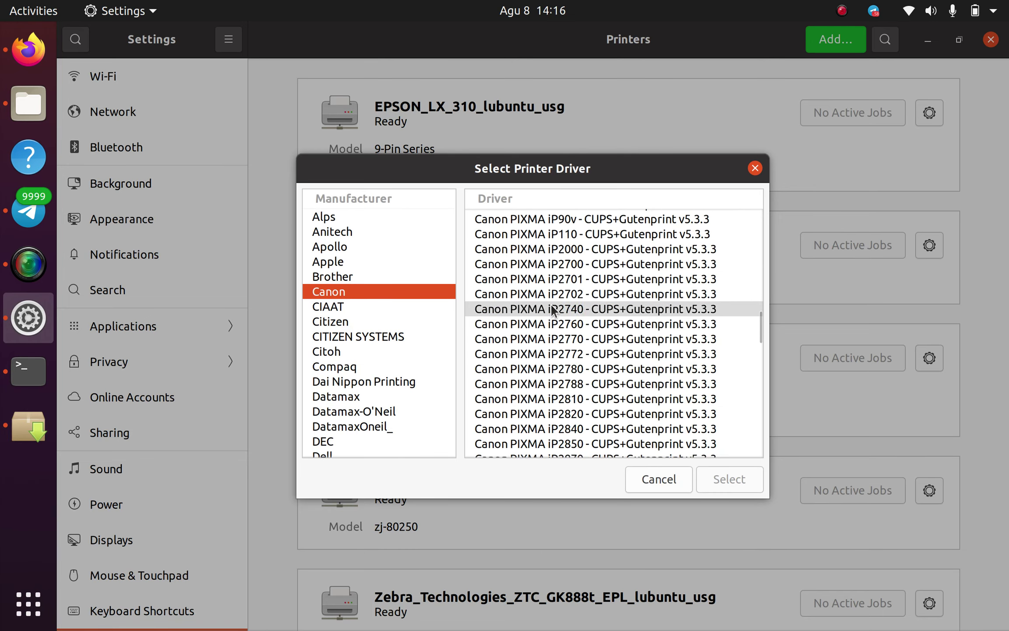
{"action": "scroll", "coordinate": [551, 306], "scroll_direction": "up", "scroll_amount": 8}
{"action": "scroll", "coordinate": [552, 305], "scroll_direction": "up", "scroll_amount": 2}
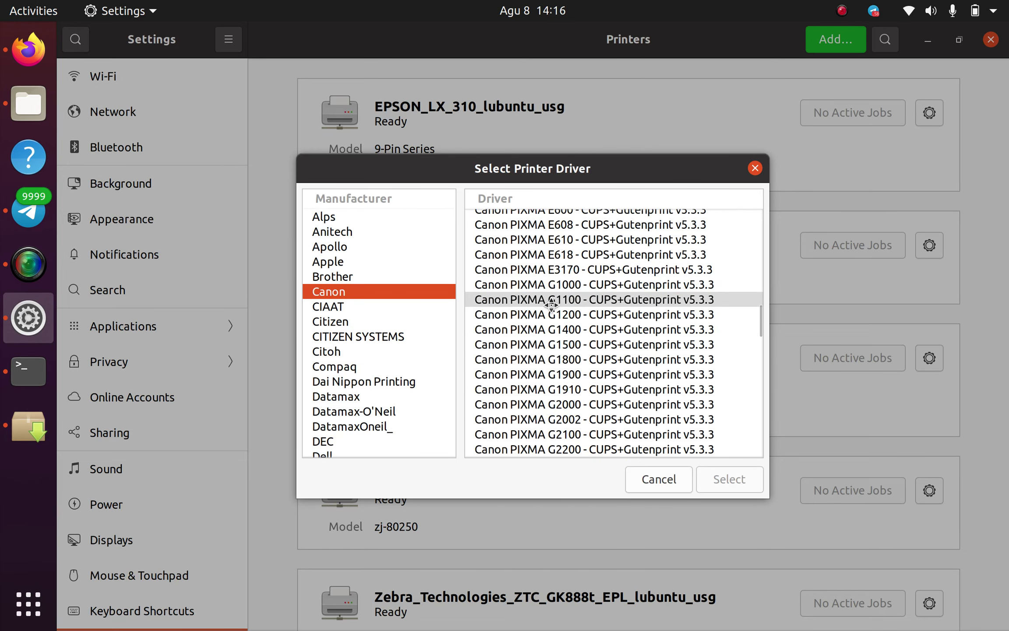
{"action": "left_click", "coordinate": [555, 284]}
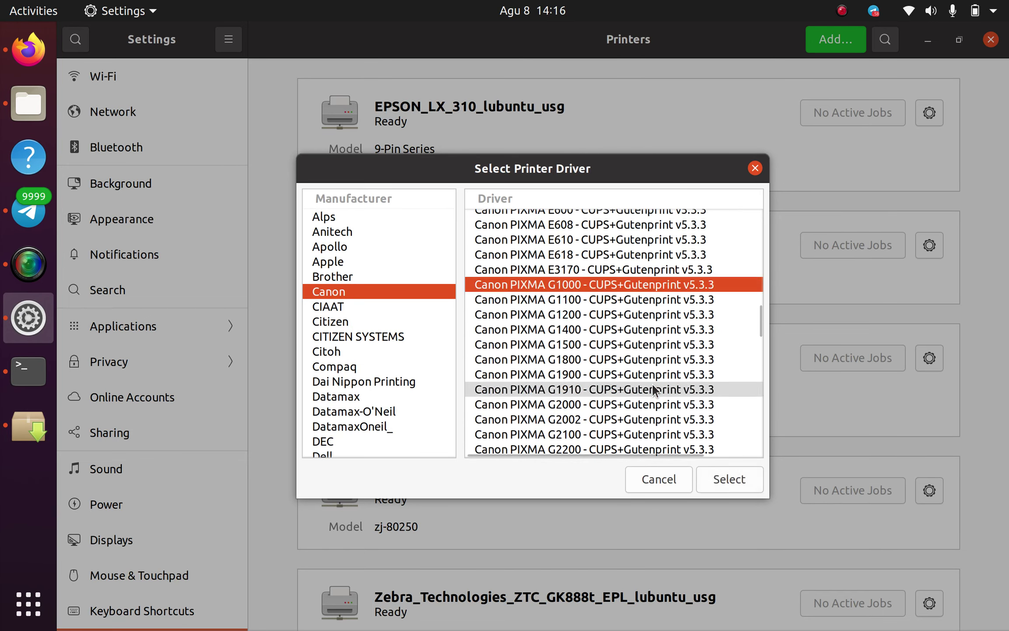
{"action": "left_click", "coordinate": [725, 478]}
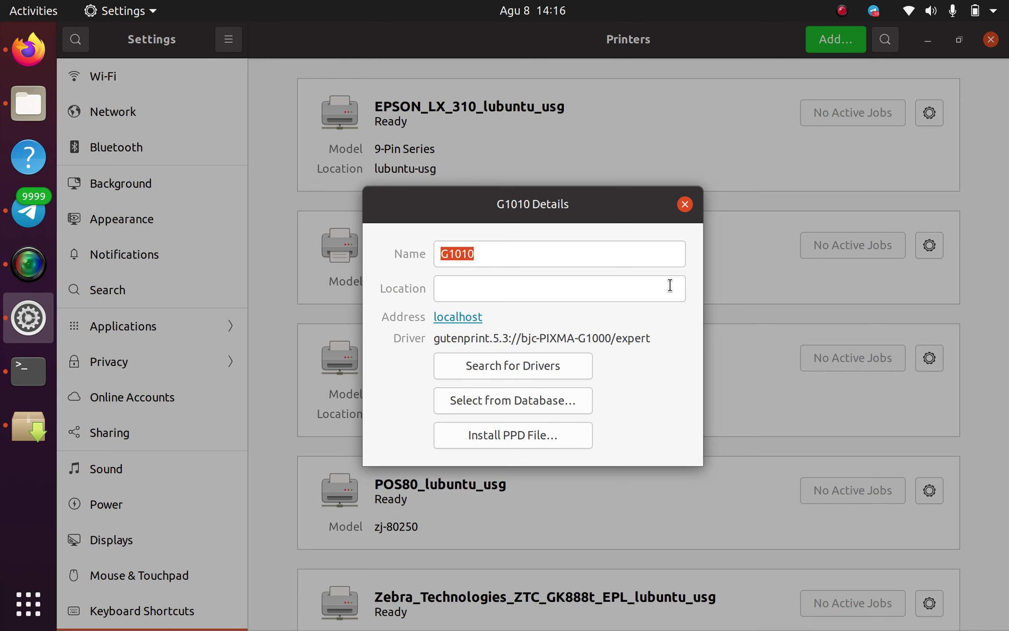
{"action": "left_click", "coordinate": [685, 204]}
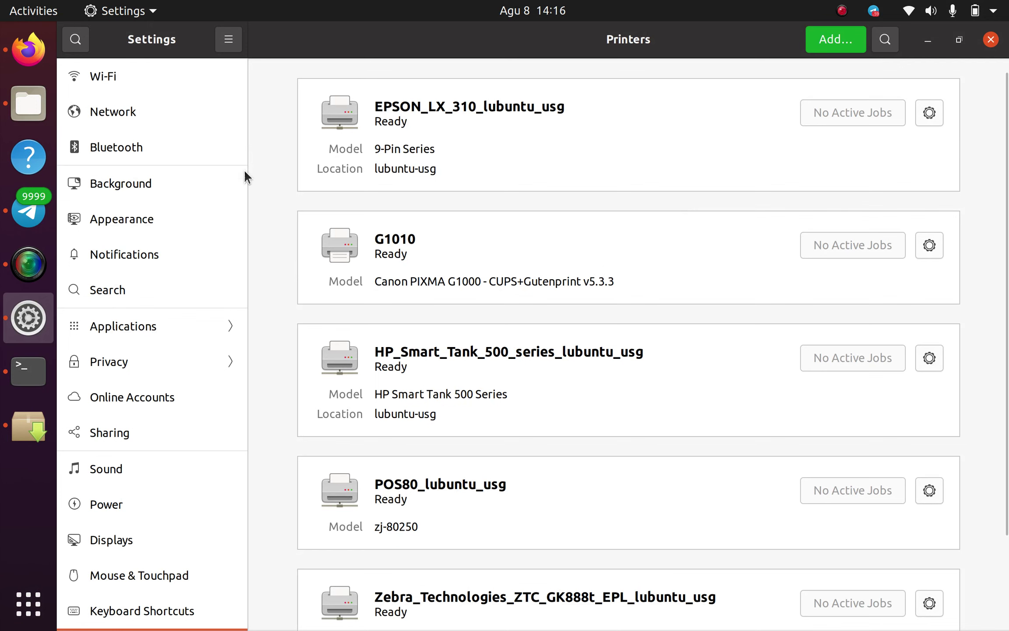
- Switch to Firefox, start printing the Debian homepage, and select the G1010 as the destination printer
{"action": "left_click", "coordinate": [29, 52]}
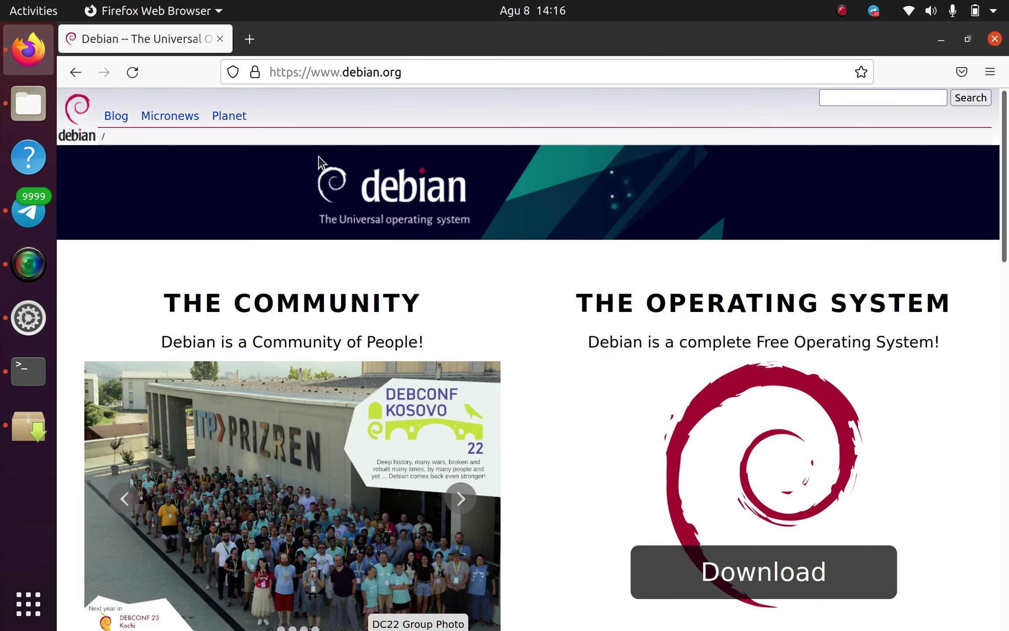
{"action": "left_click", "coordinate": [996, 77]}
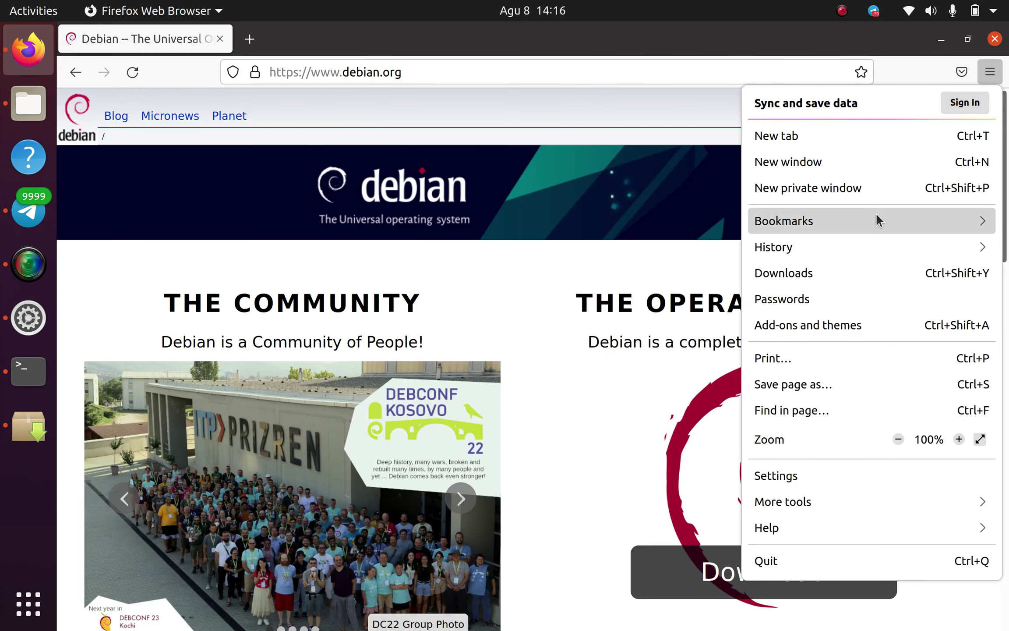
{"action": "left_click", "coordinate": [813, 357]}
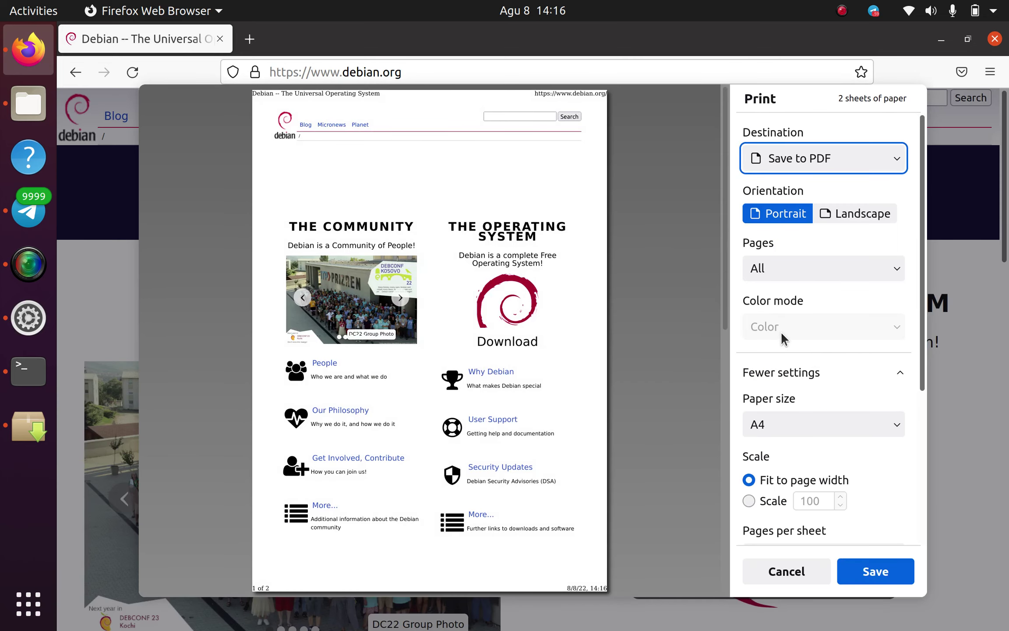
{"action": "left_click", "coordinate": [818, 157]}
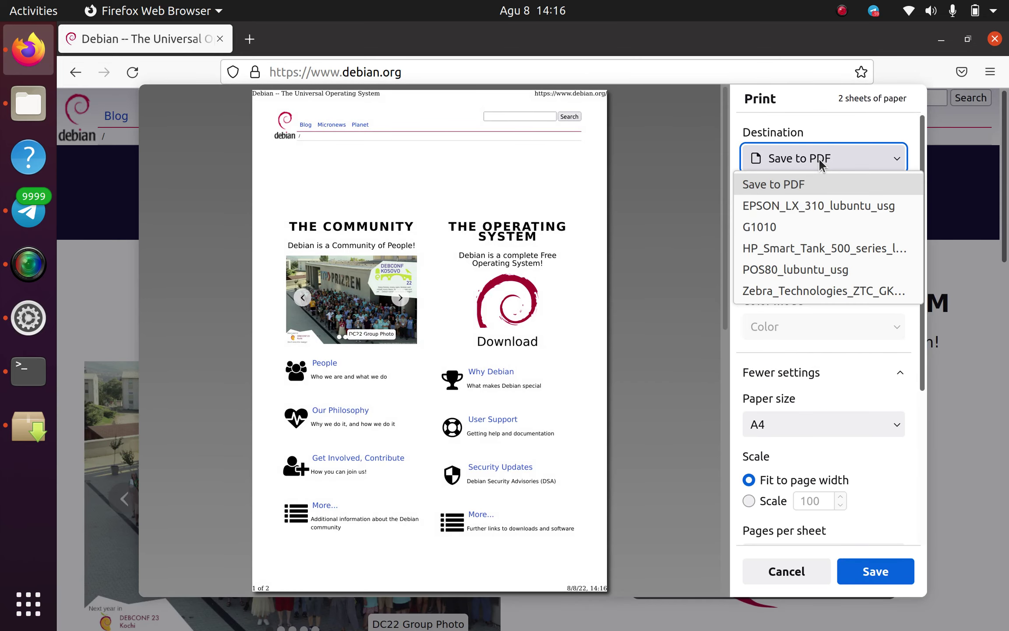
{"action": "left_click", "coordinate": [803, 224]}
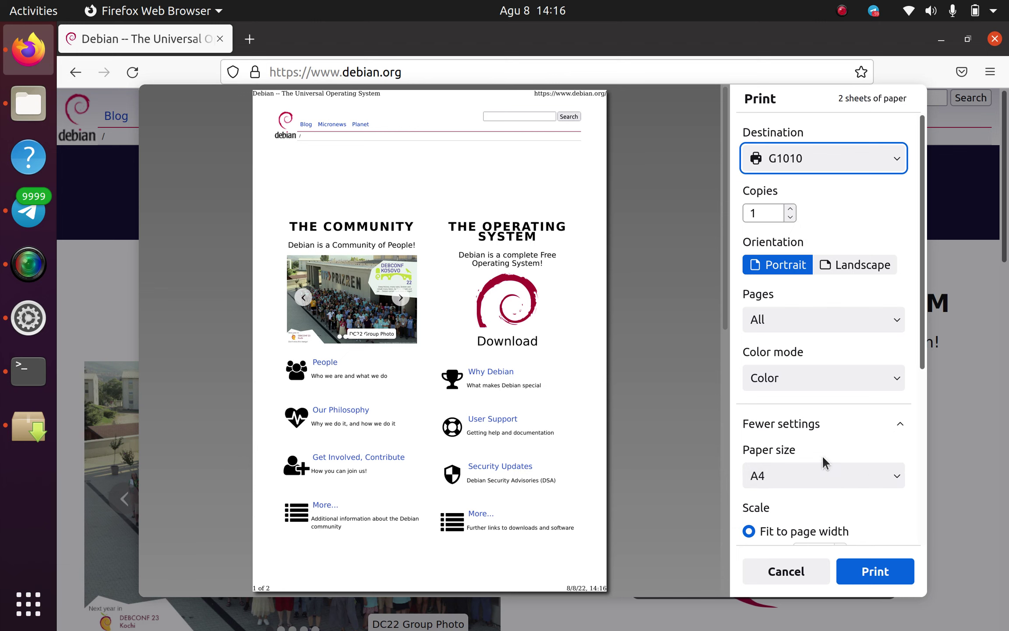
- Print only page 1 on the G1010 using the system print dialog, and close the browser
{"action": "scroll", "coordinate": [825, 462], "scroll_direction": "down", "scroll_amount": 5}
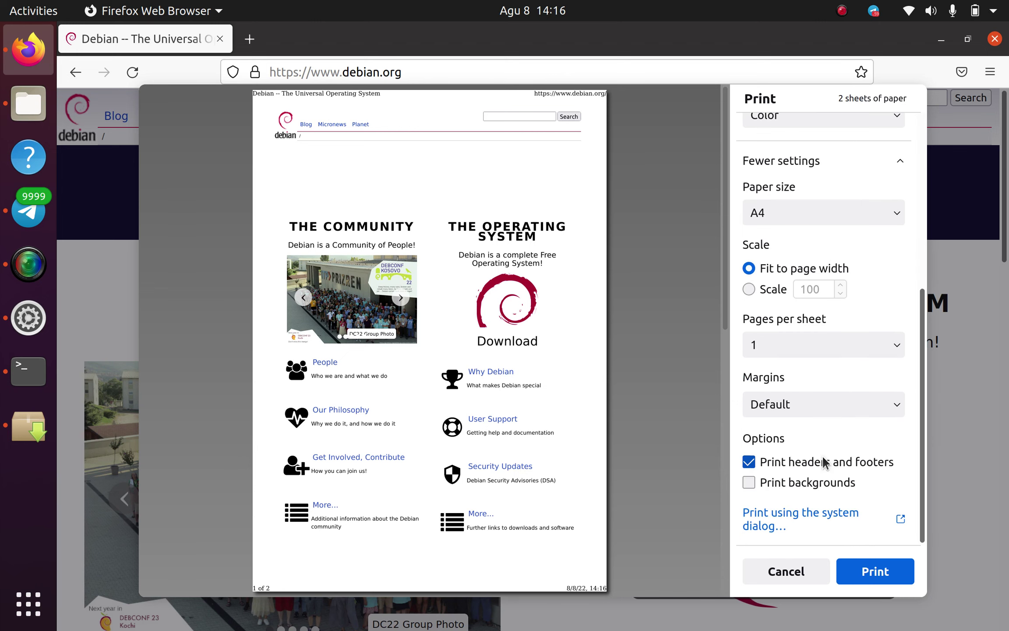
{"action": "left_click", "coordinate": [795, 517]}
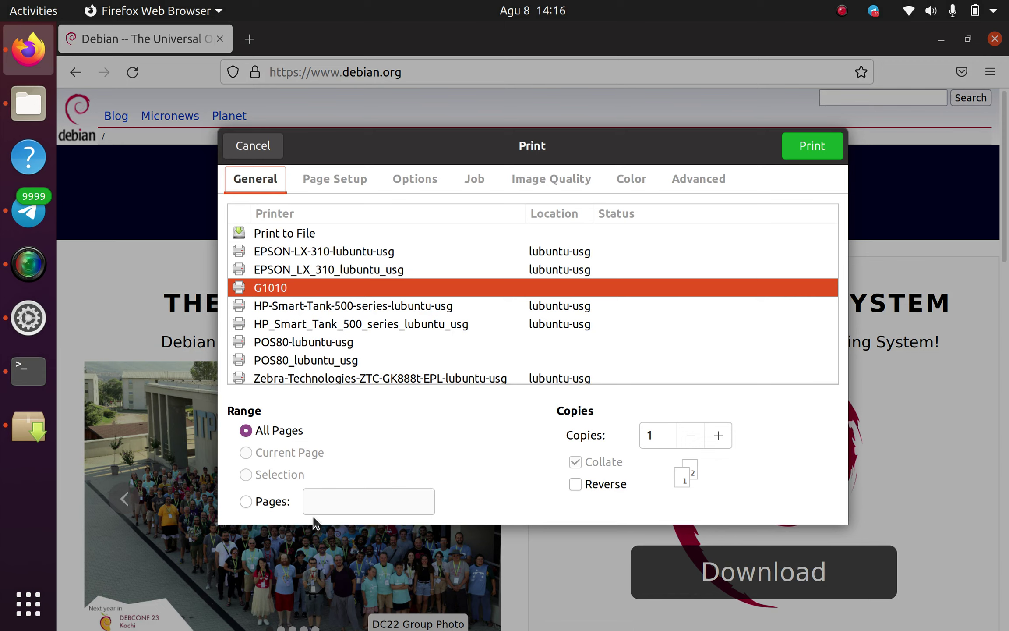
{"action": "left_click", "coordinate": [266, 501]}
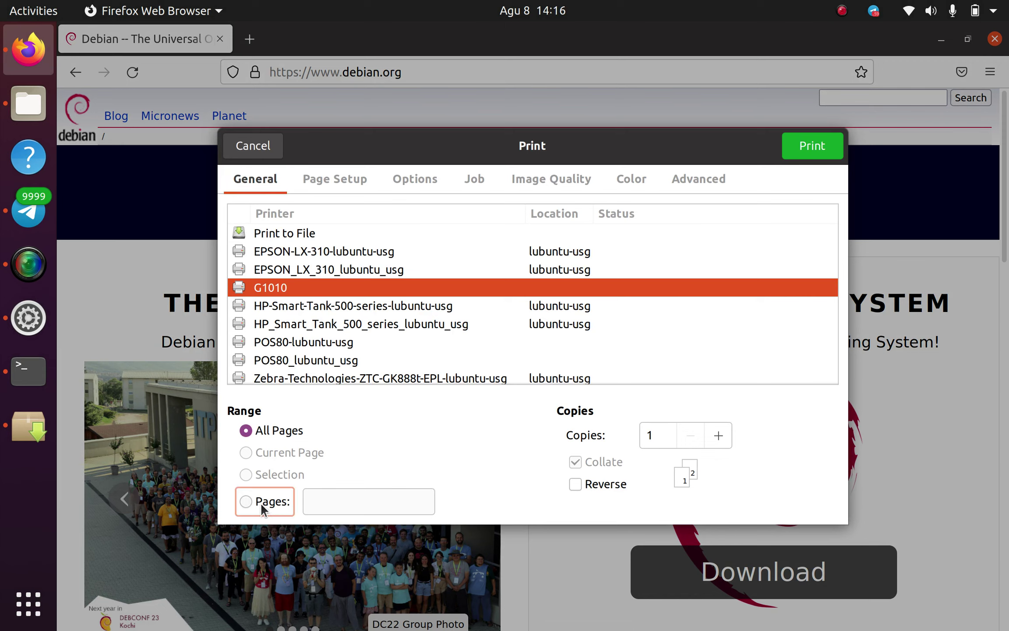
{"action": "left_click", "coordinate": [246, 501]}
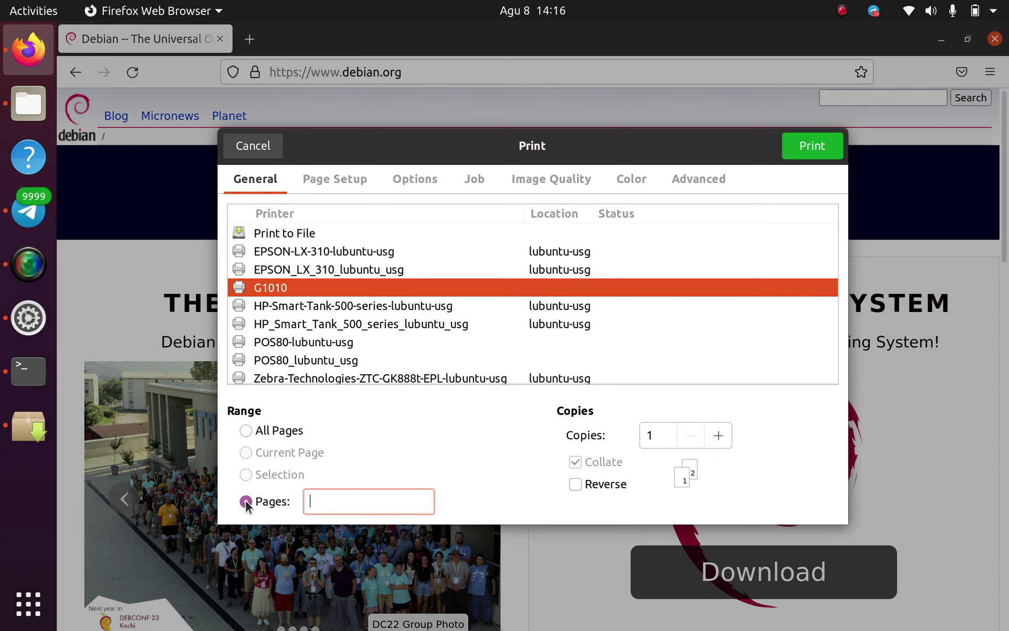
{"action": "type", "text": "1"}
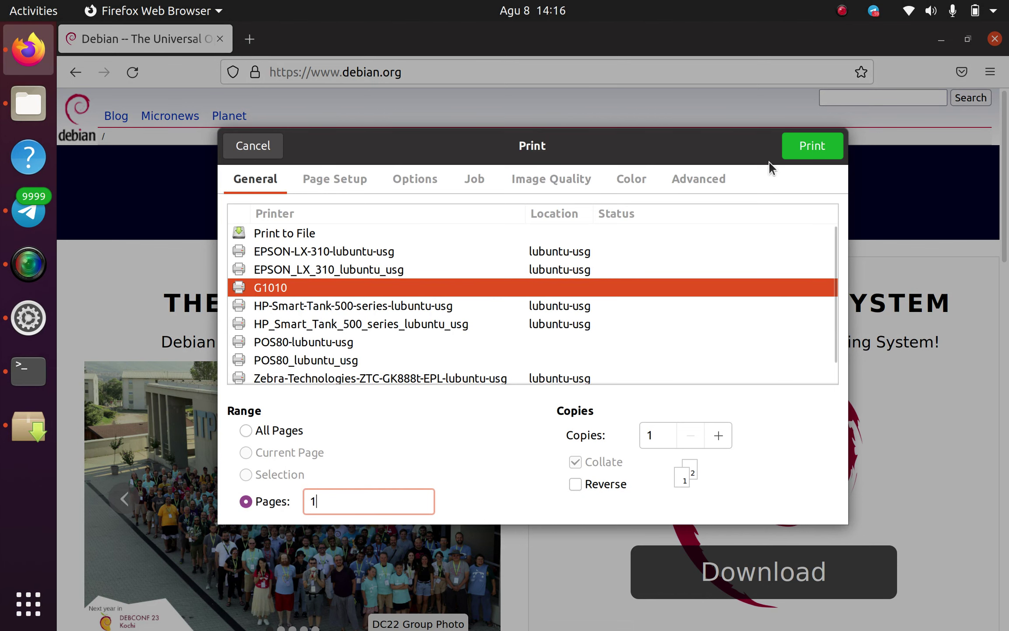
{"action": "left_click", "coordinate": [798, 152]}
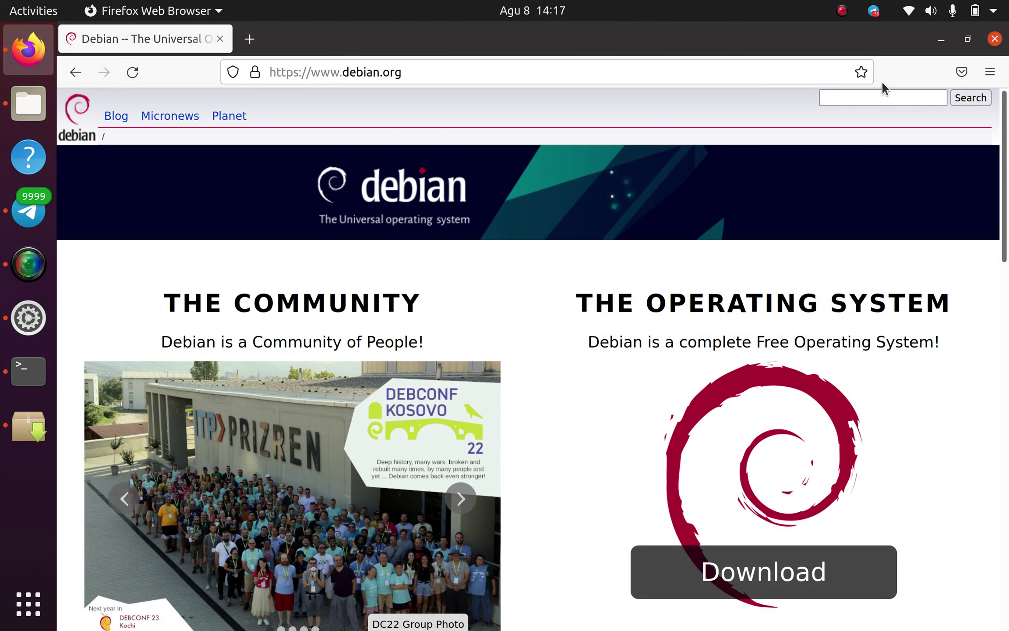
{"action": "left_click", "coordinate": [994, 38]}
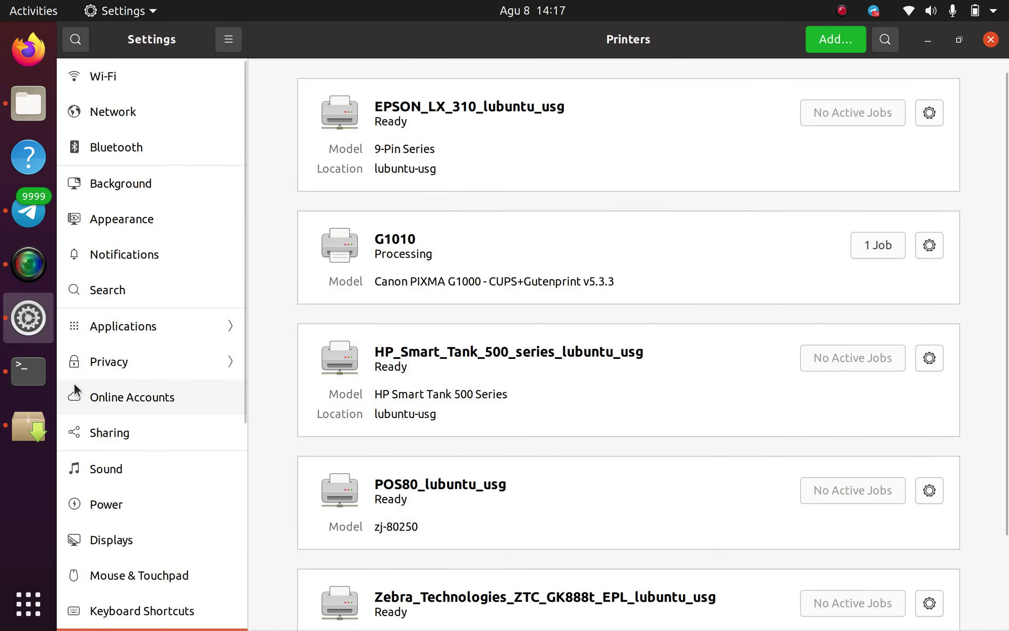
{"action": "left_click", "coordinate": [29, 264]}
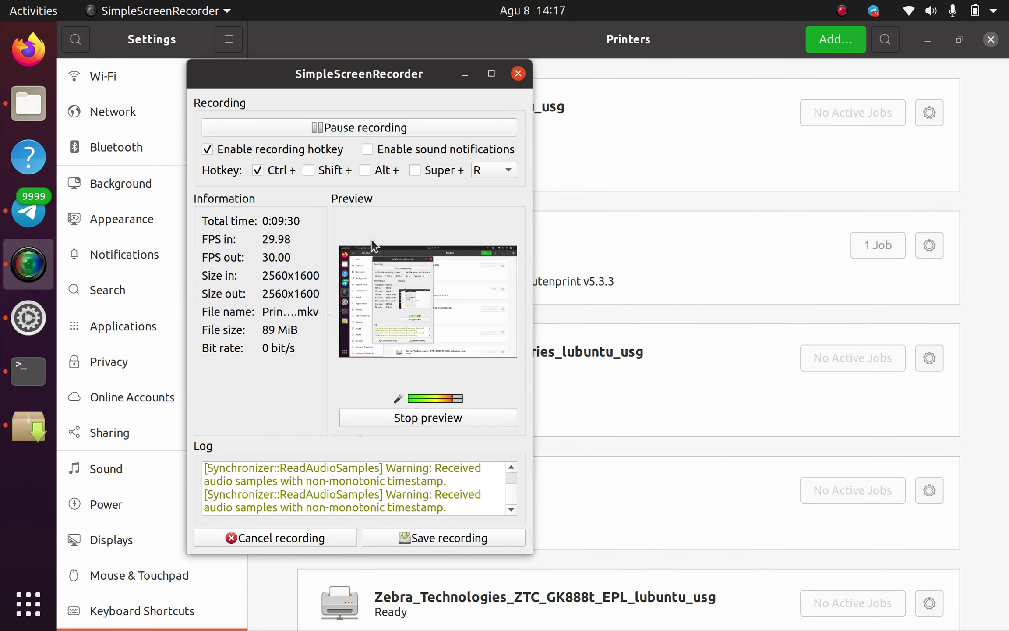